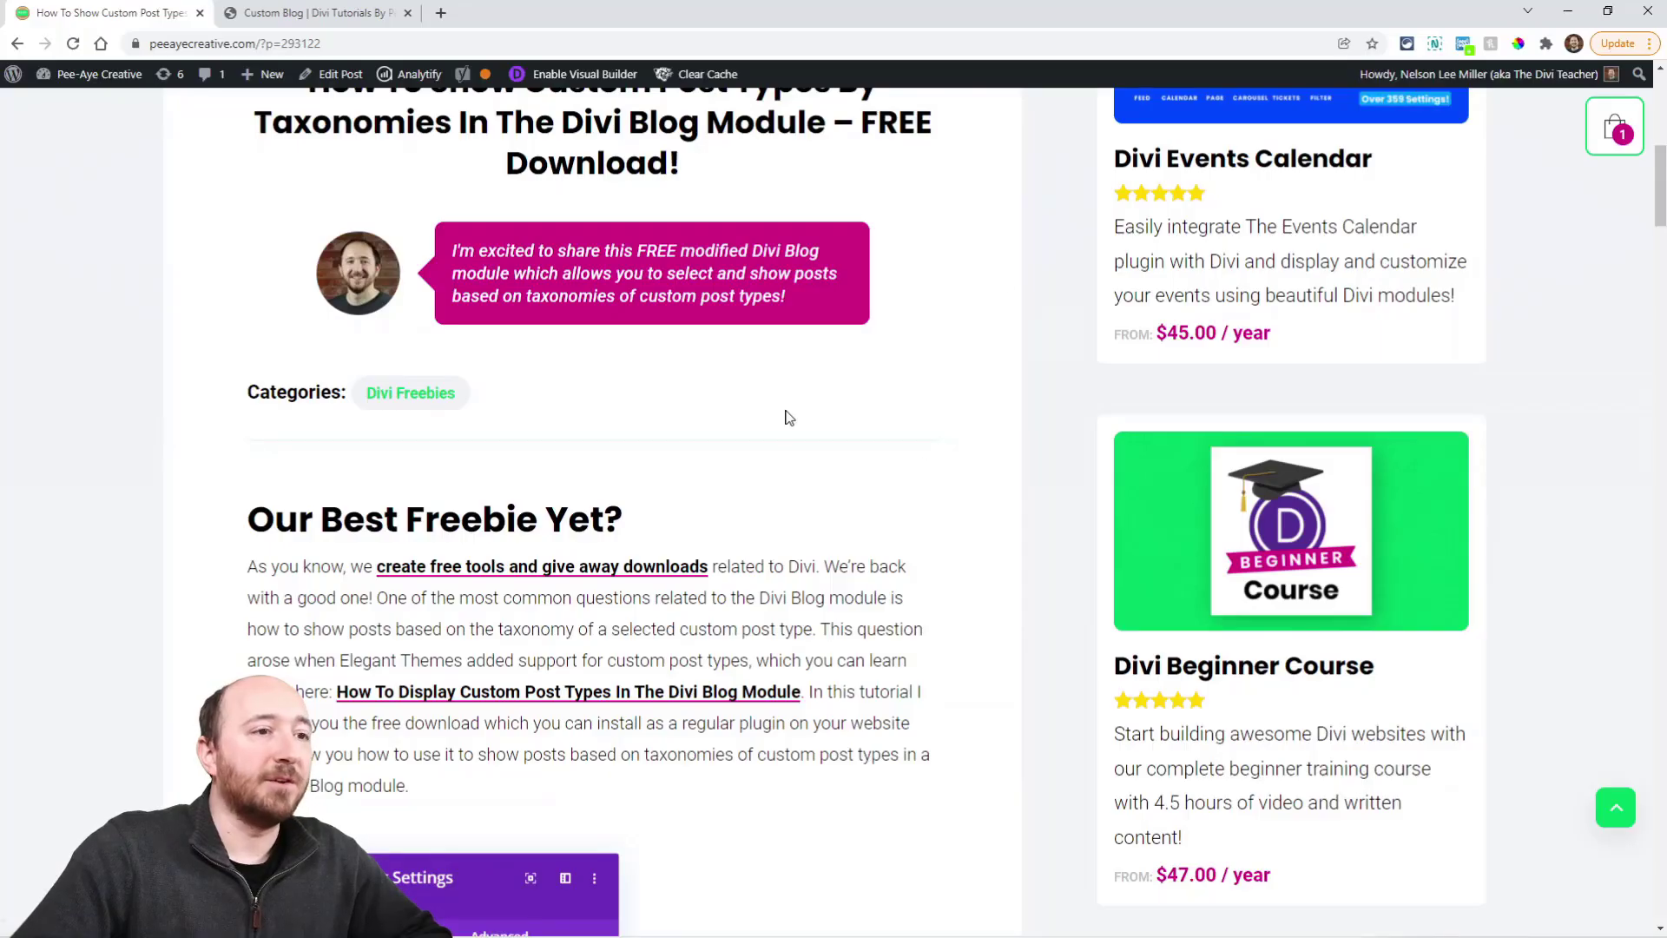
Scroll past the settings screenshot to the 'This Custom Blog Module Is Only For Subscribers' form.
scroll(920, 452, down, 4)
scroll(919, 451, down, 3)
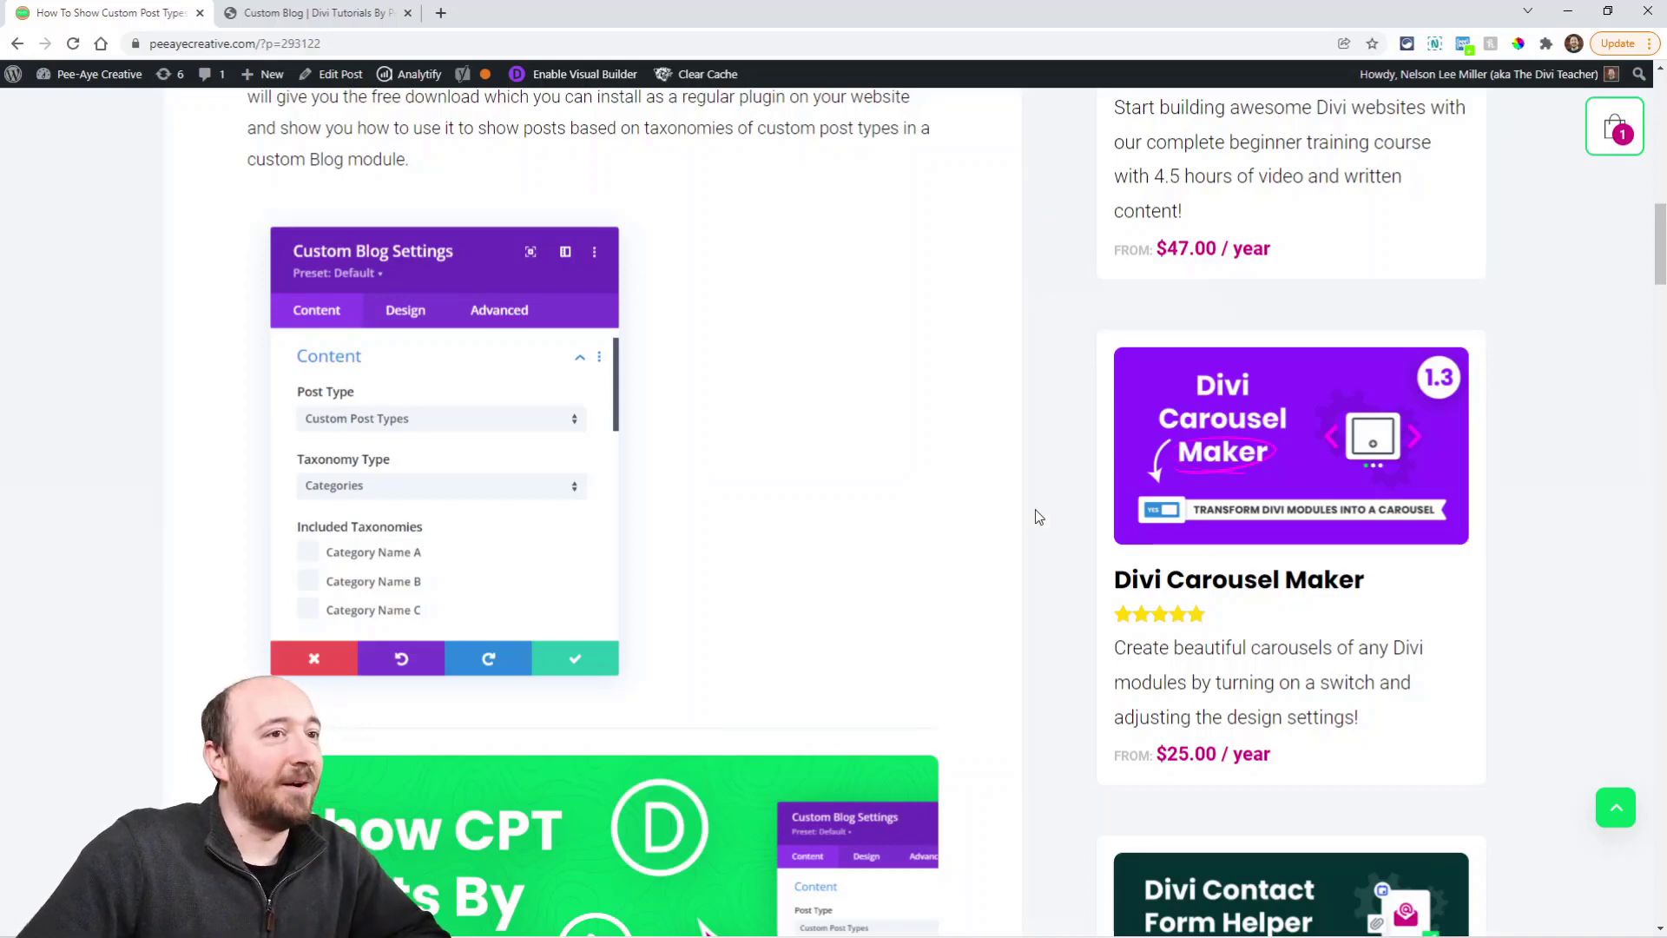
scroll(990, 548, down, 1)
scroll(990, 553, down, 10)
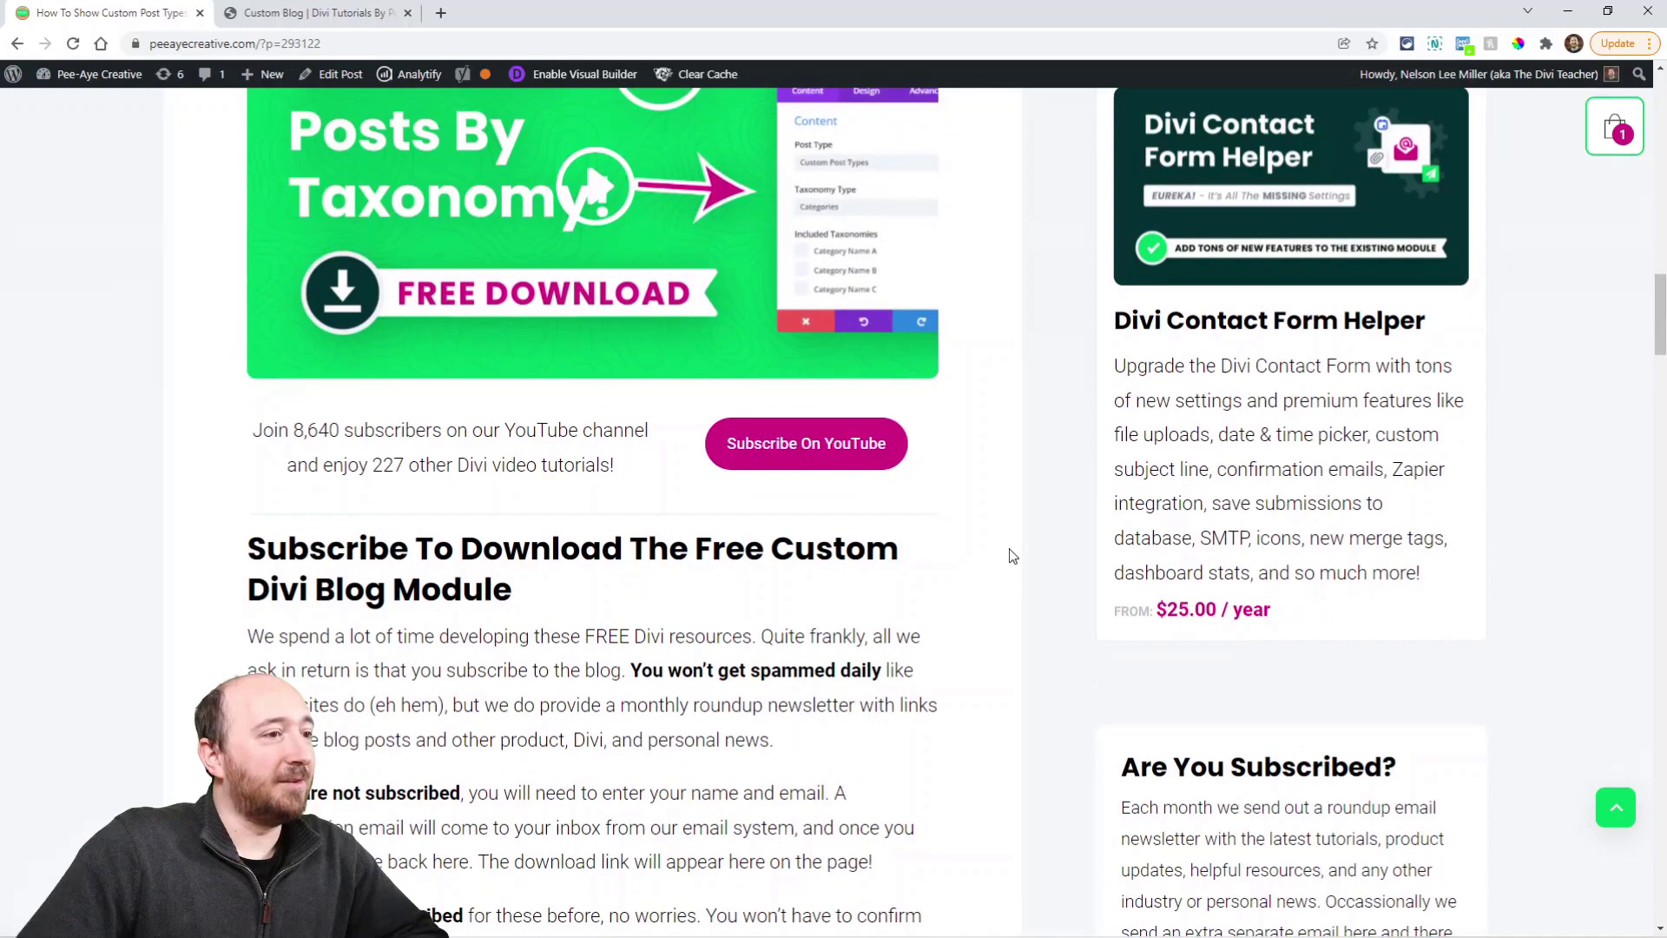
scroll(1016, 558, down, 4)
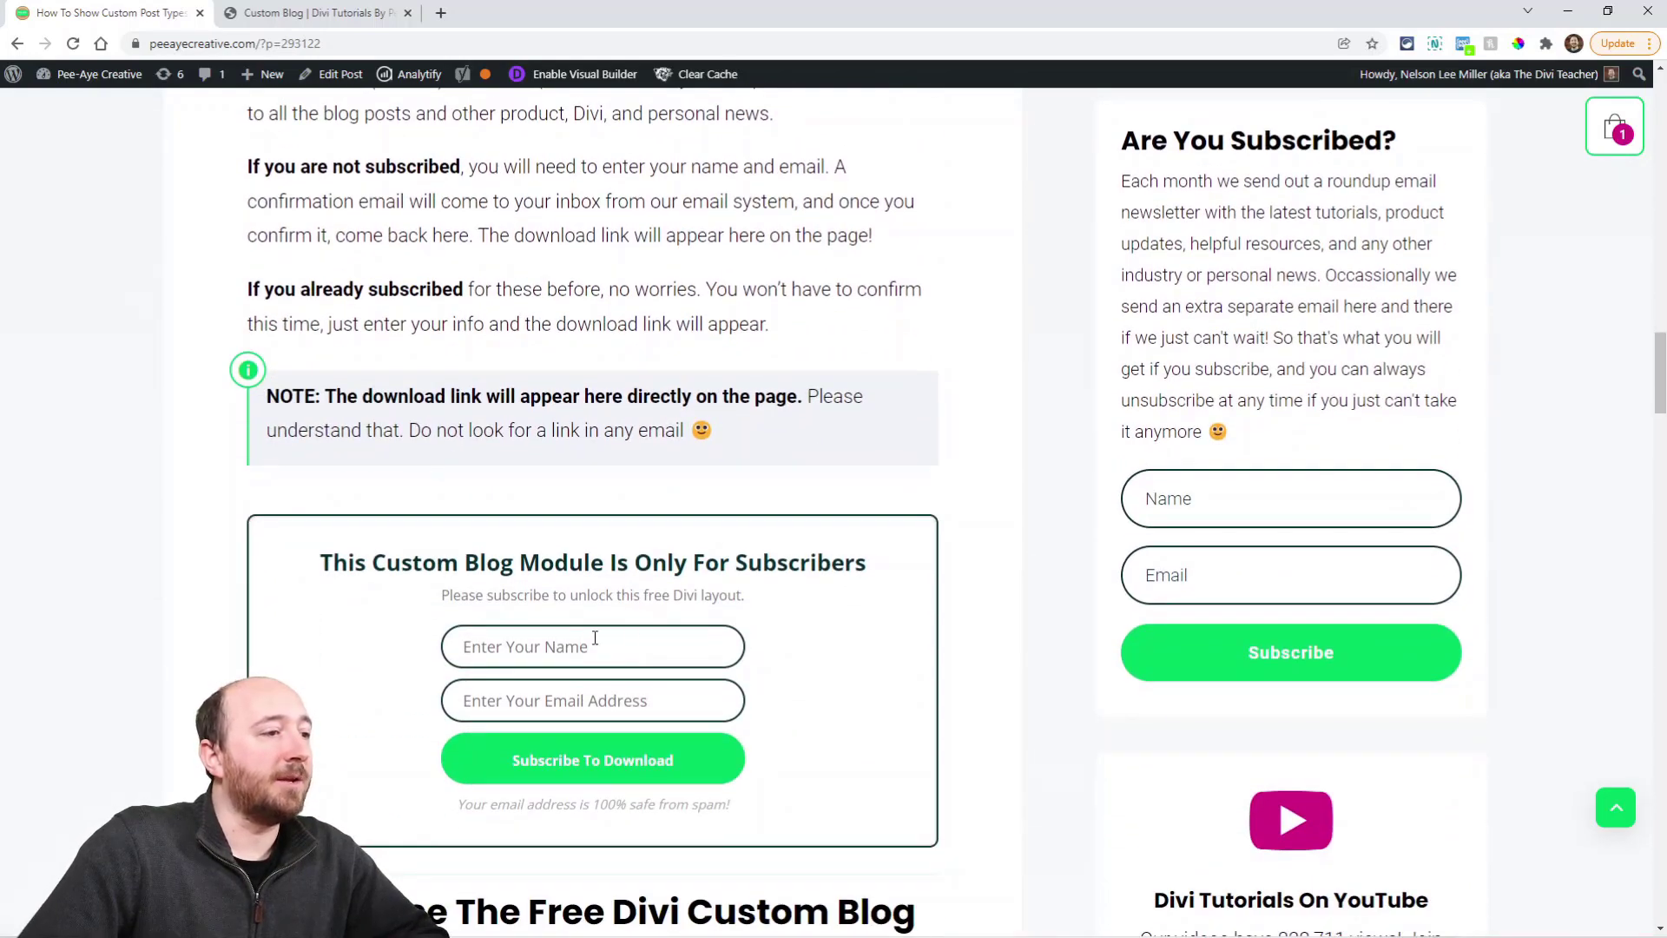
scroll(608, 607, down, 2)
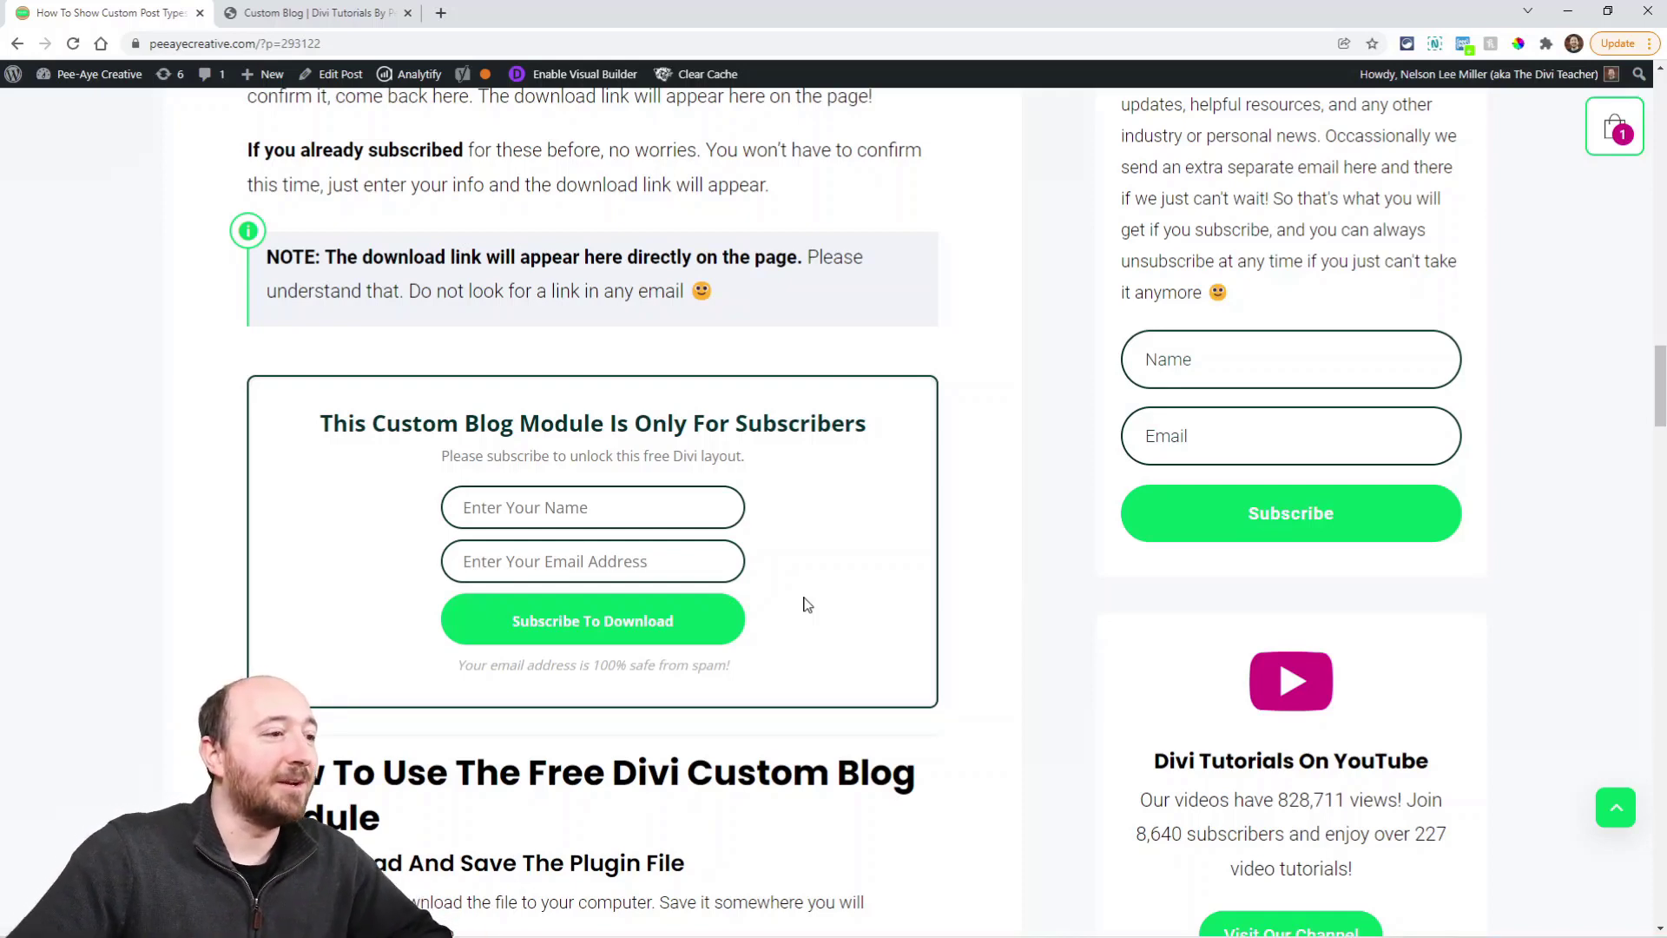
Scroll down to the 'How To Use The Free Divi Custom Blog Module' steps #1–#3.
scroll(764, 599, down, 7)
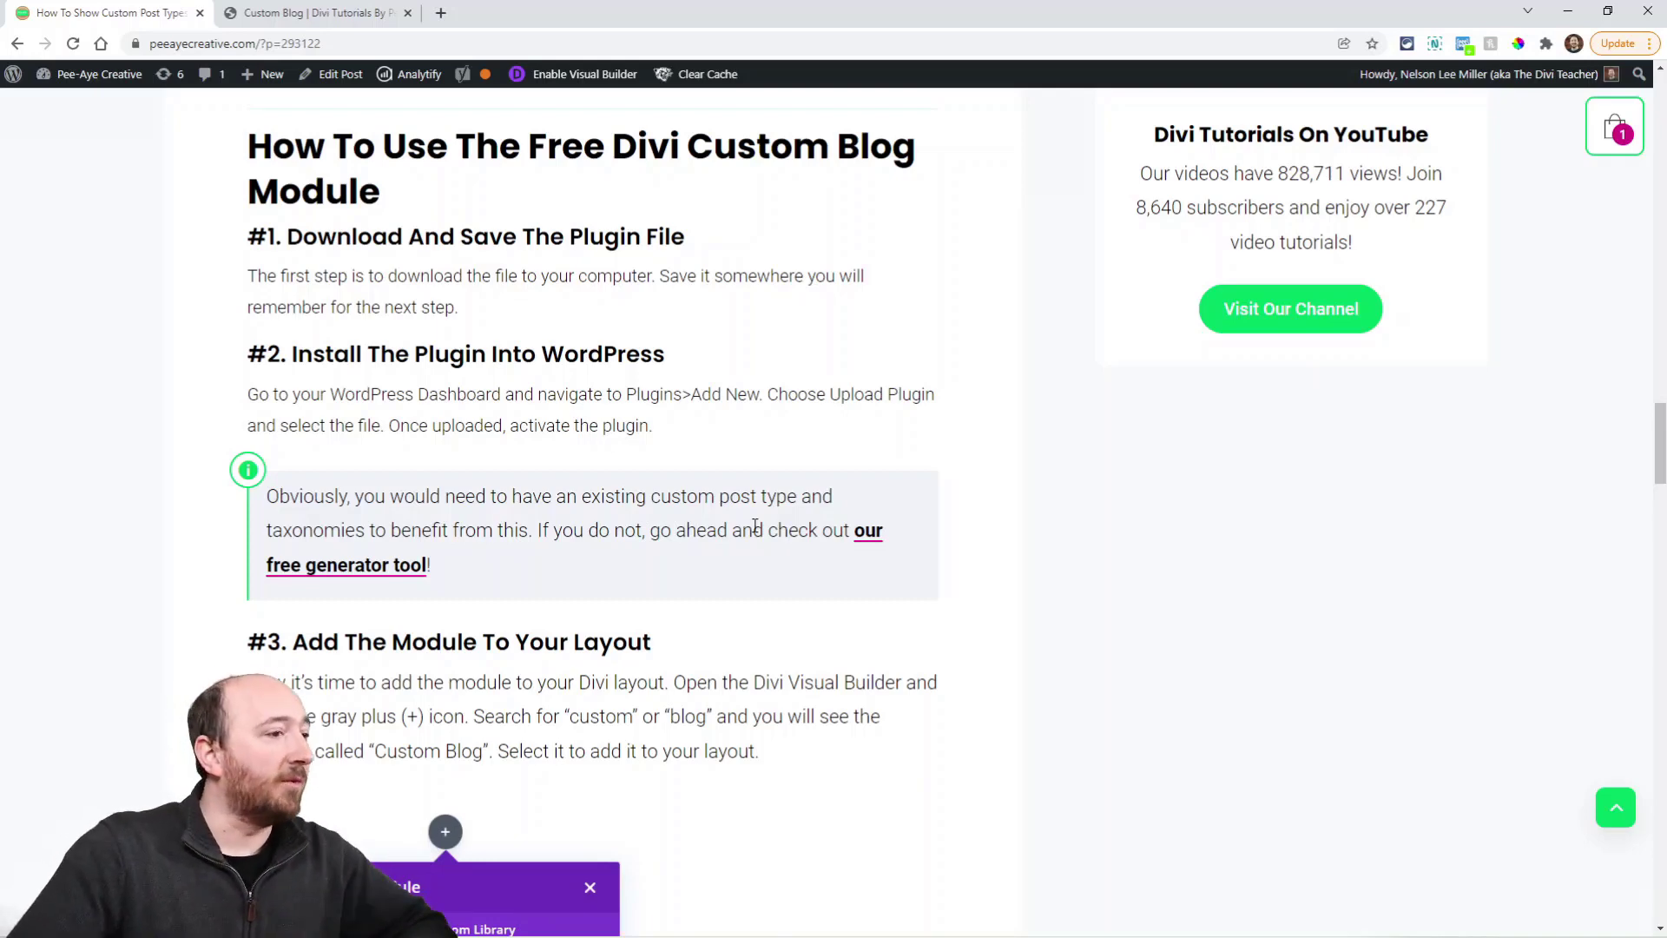
On the demo page, insert a Custom Blog module found by searching 'custom', and save it.
click(317, 13)
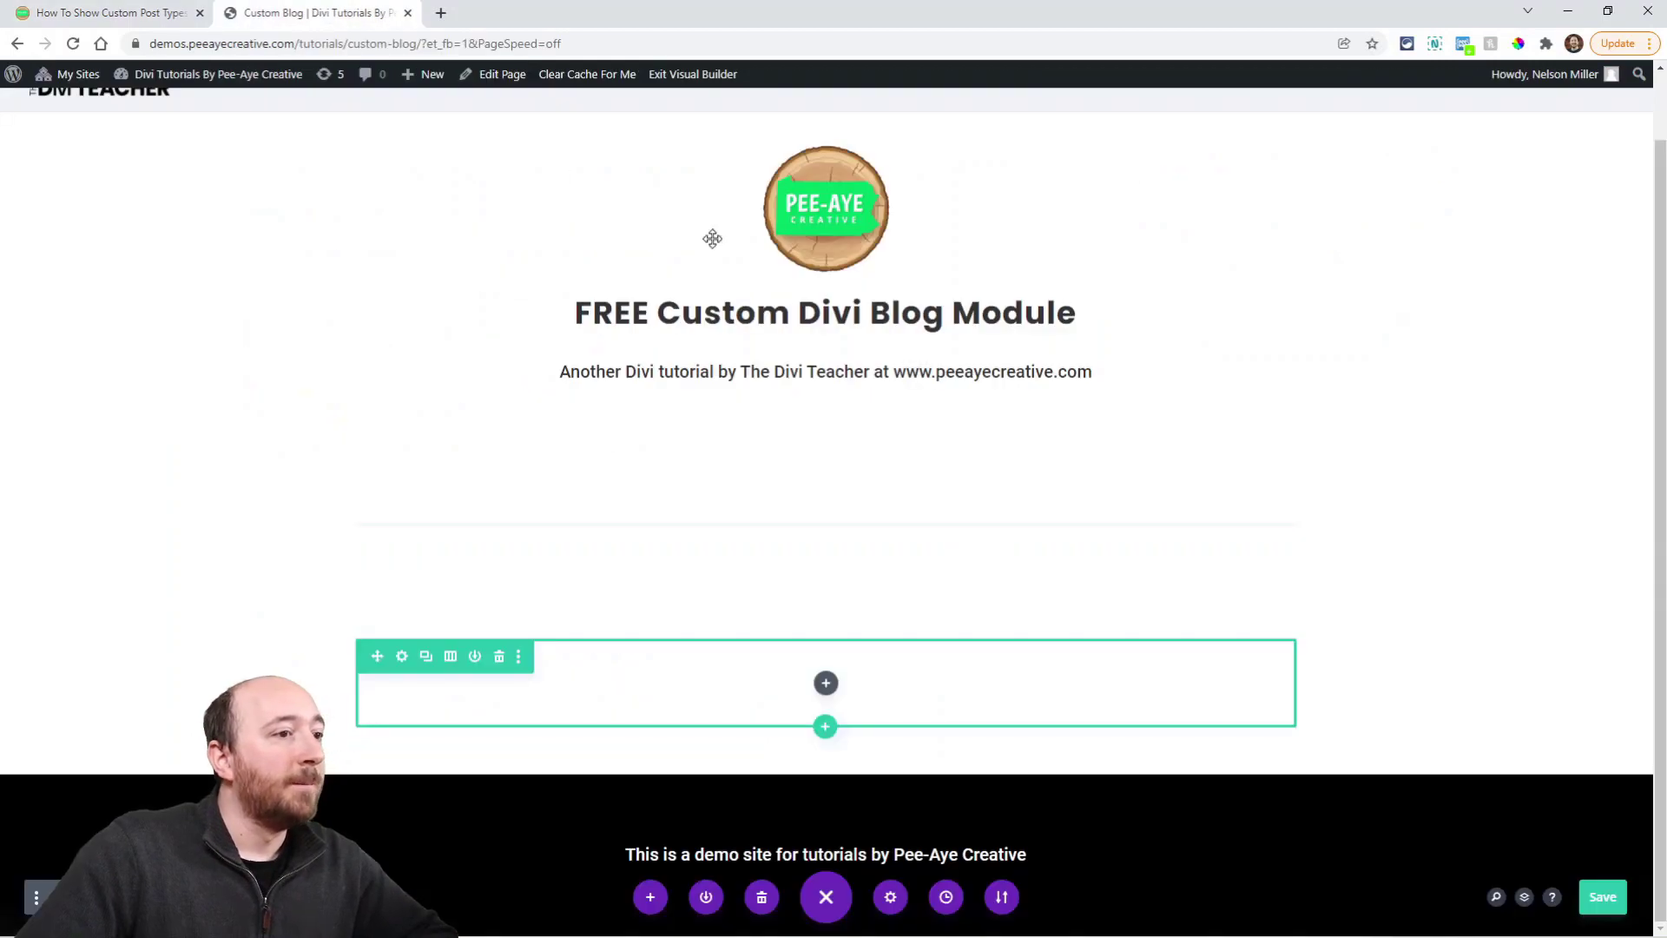
click(825, 685)
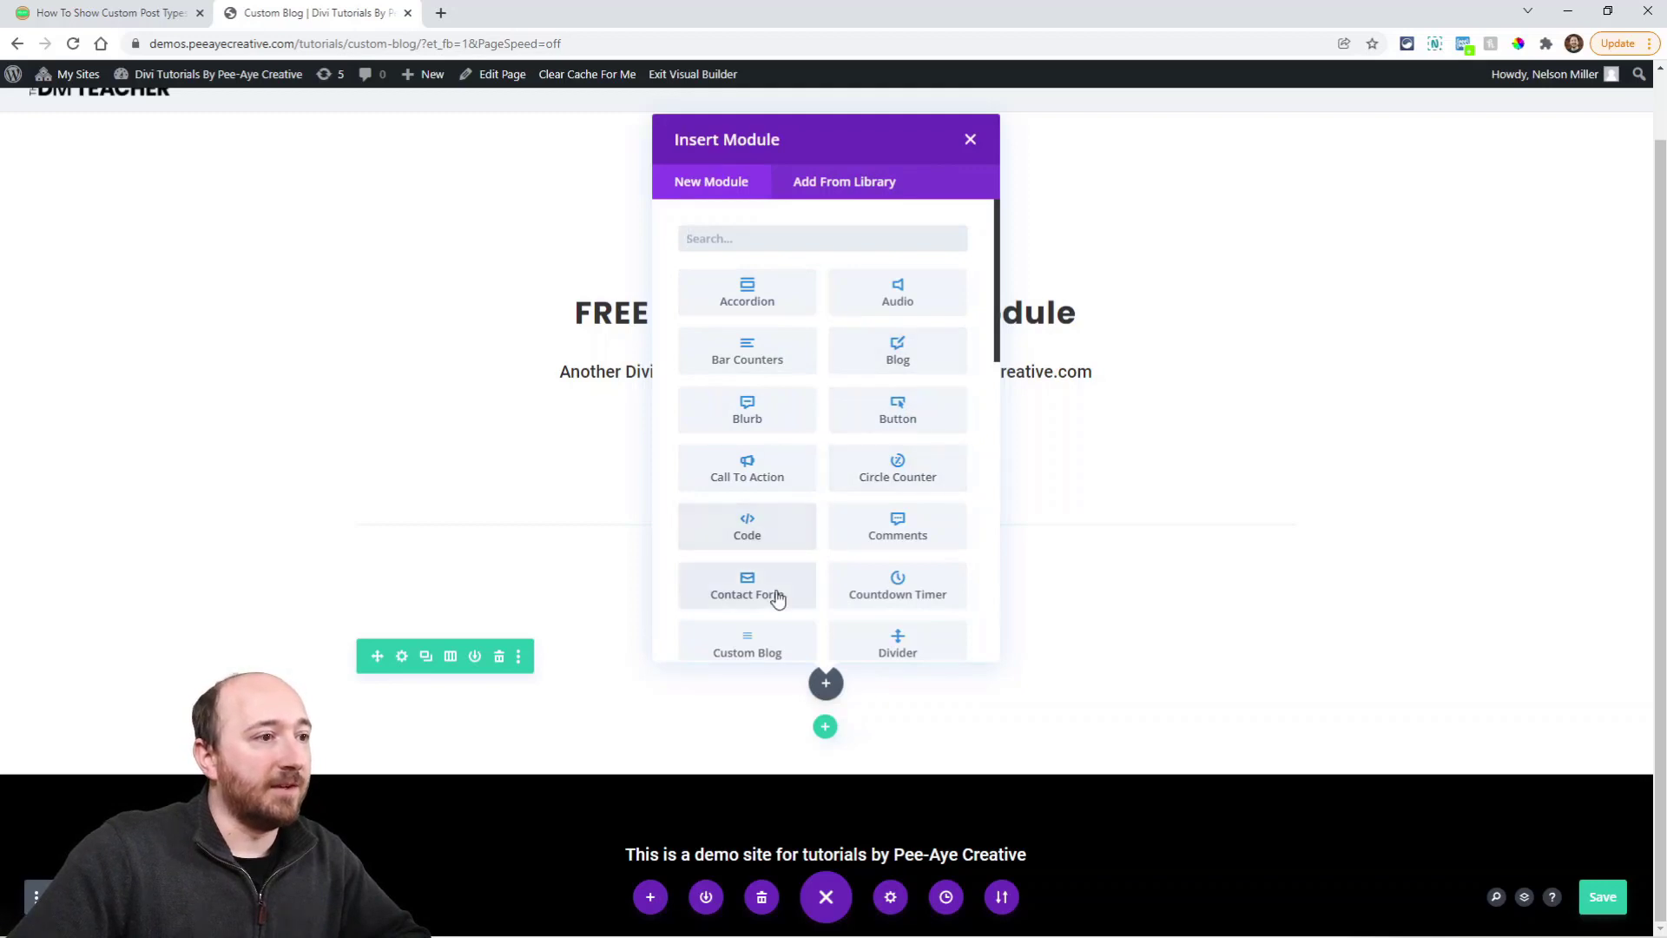
scroll(793, 585, down, 2)
scroll(752, 492, up, 3)
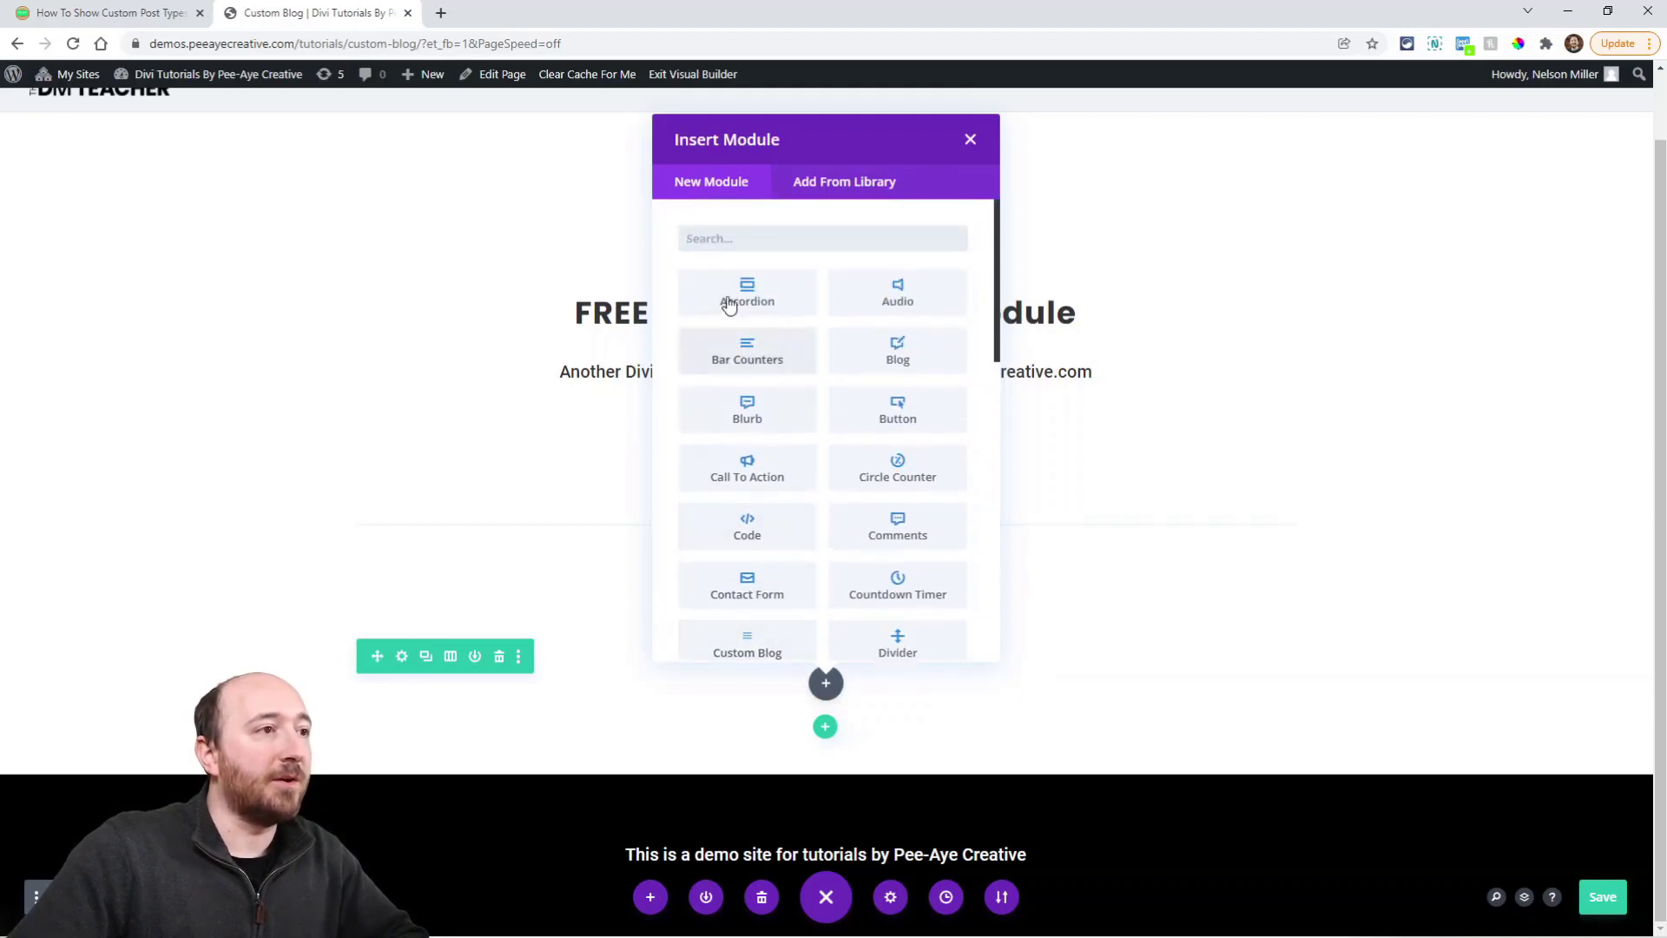
text(blog)
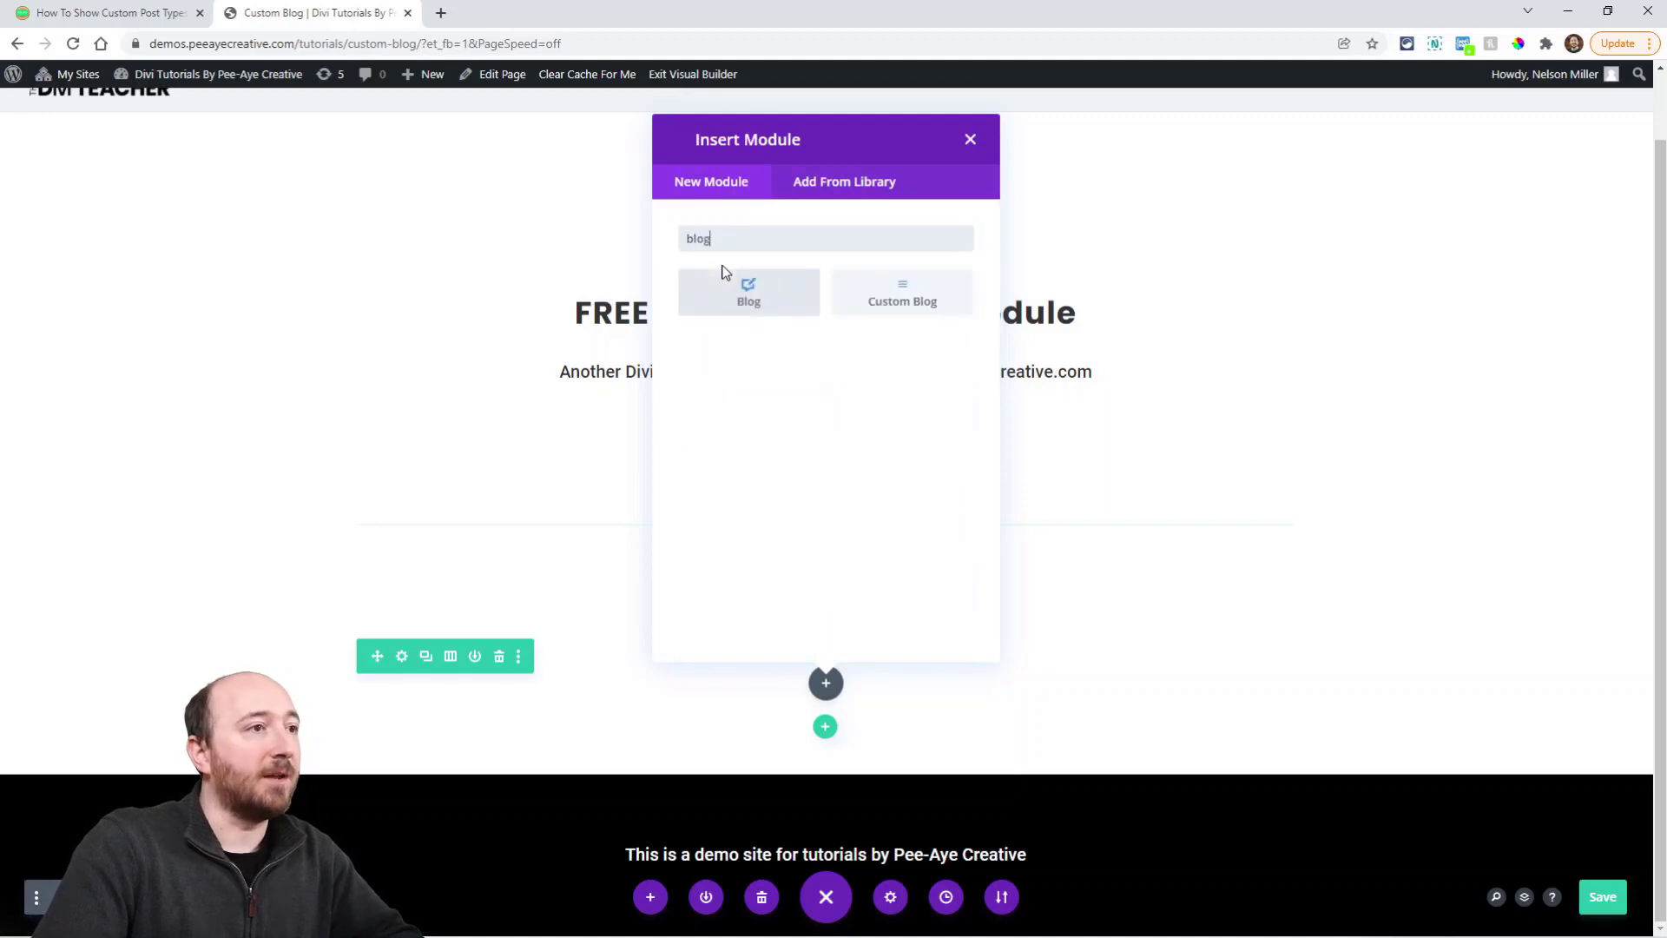
key(BackSpace)
key(BackSpace)
key(BackSpace)
key(BackSpace)
text(custom)
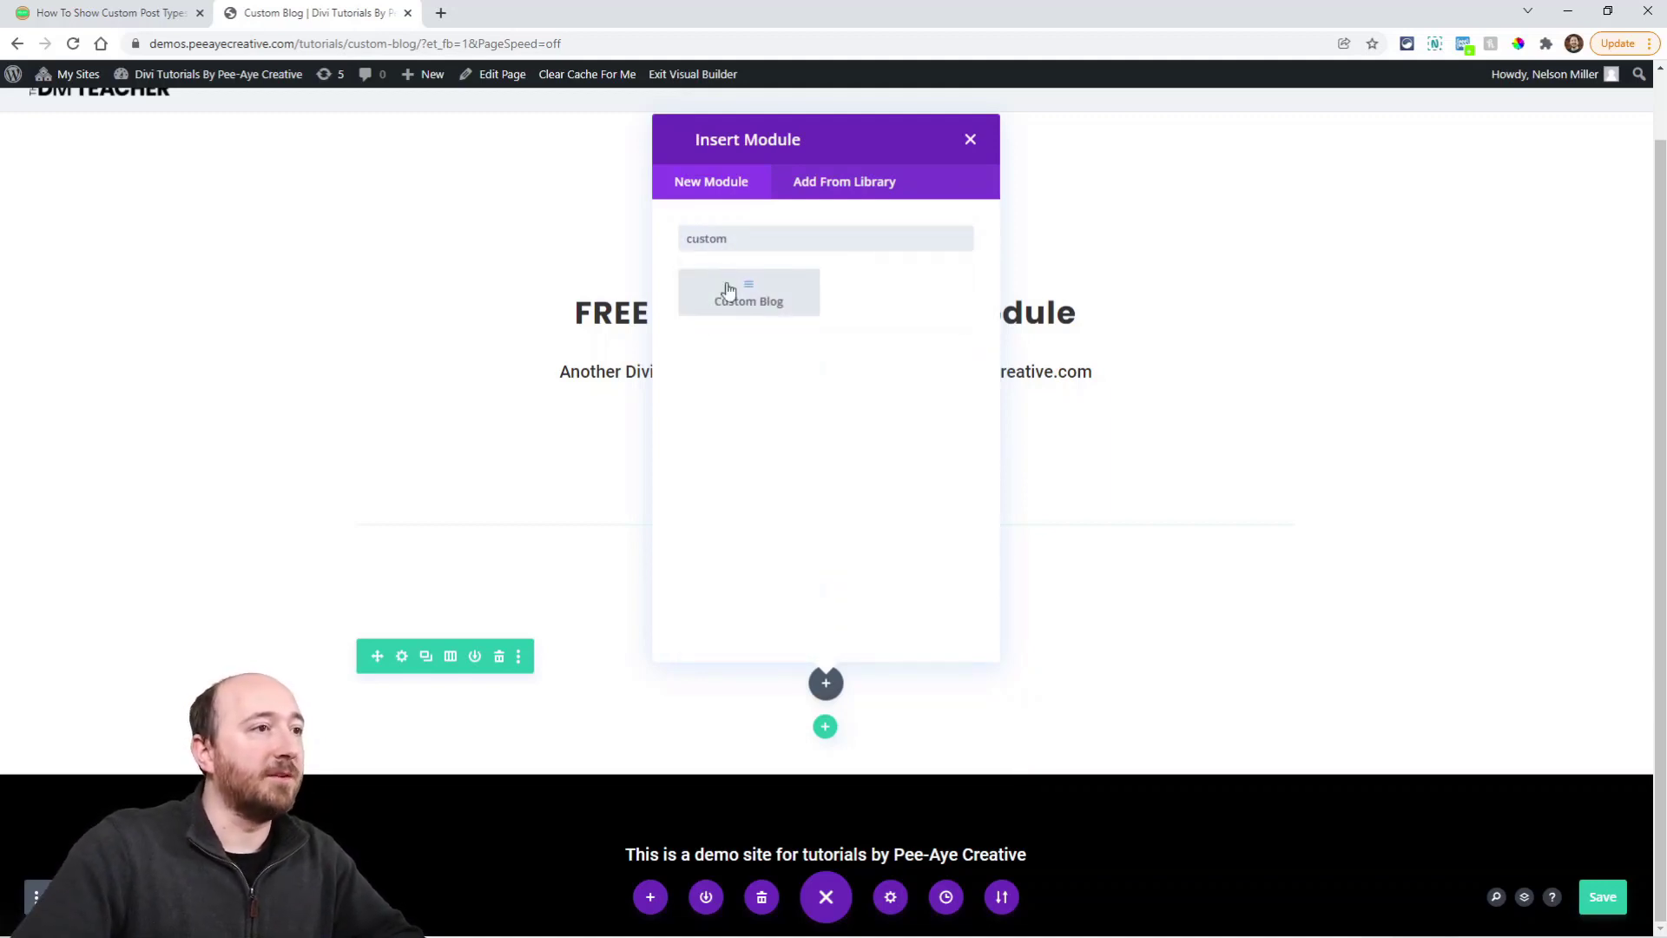
click(736, 294)
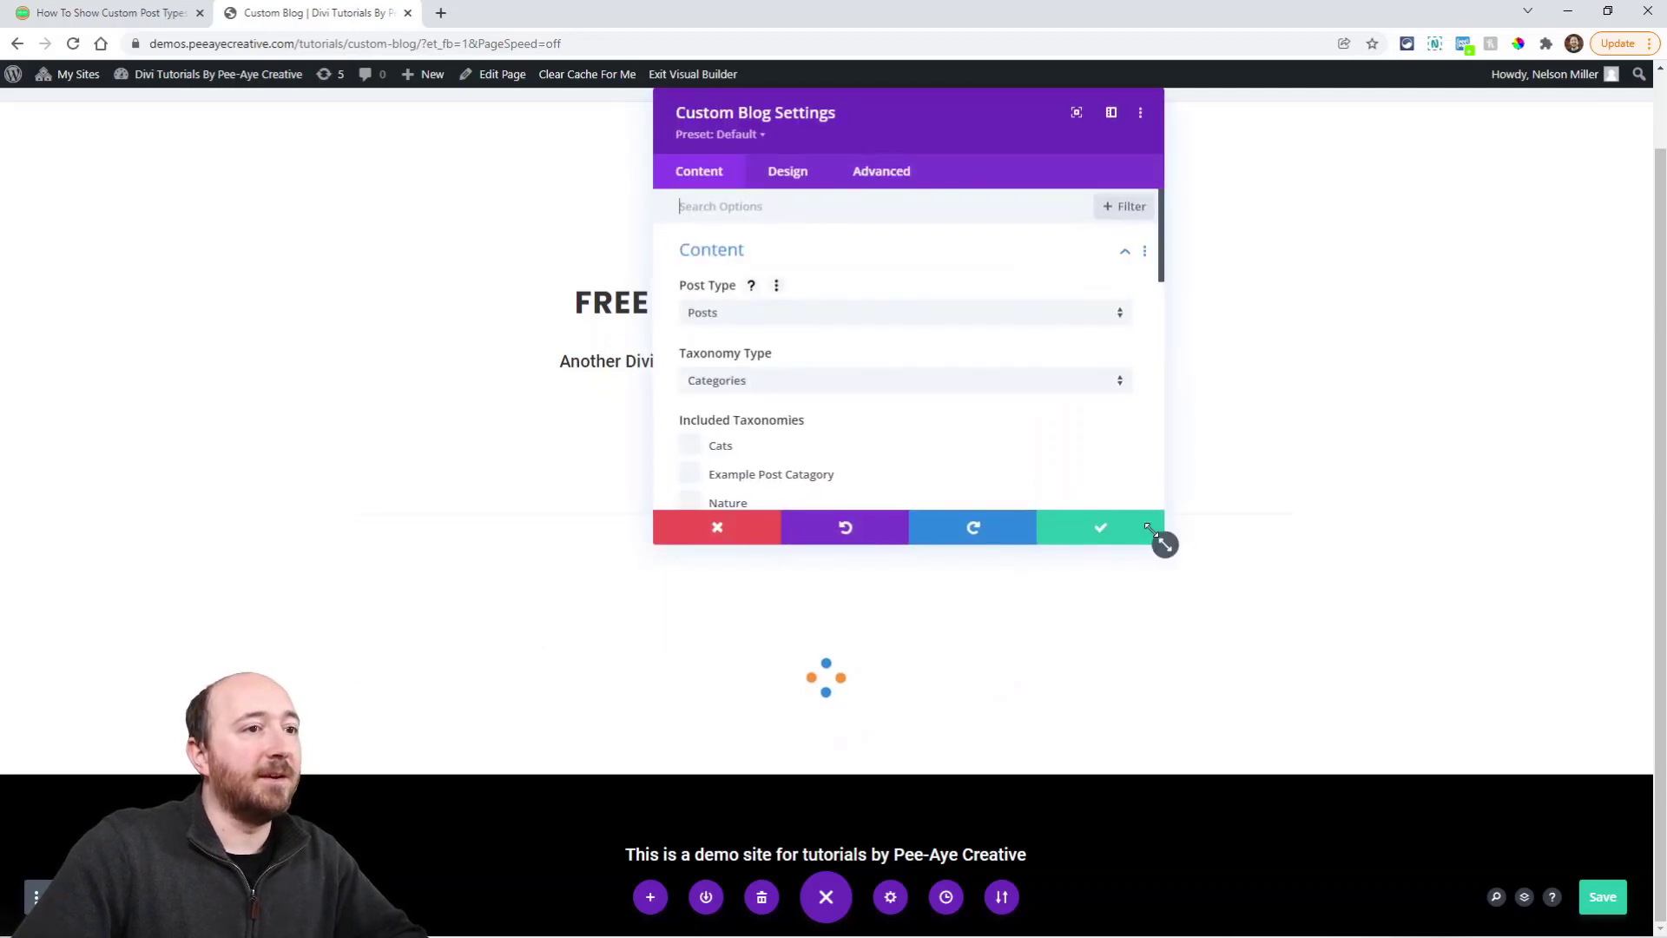
drag(1070, 612, 1068, 651)
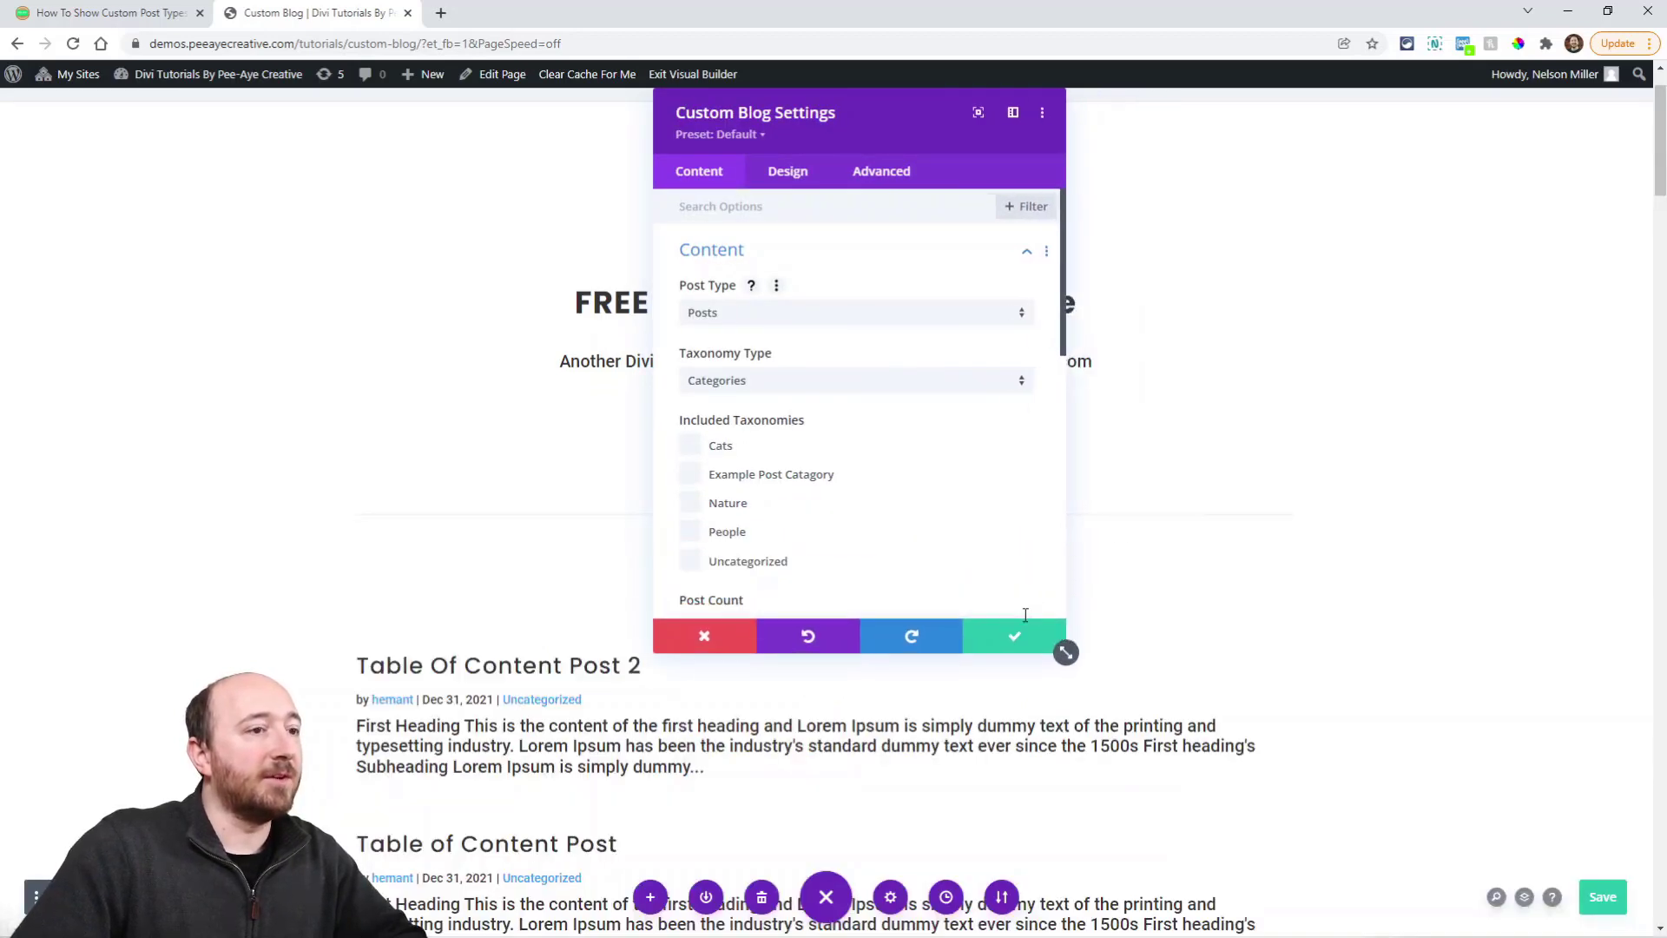
click(1006, 636)
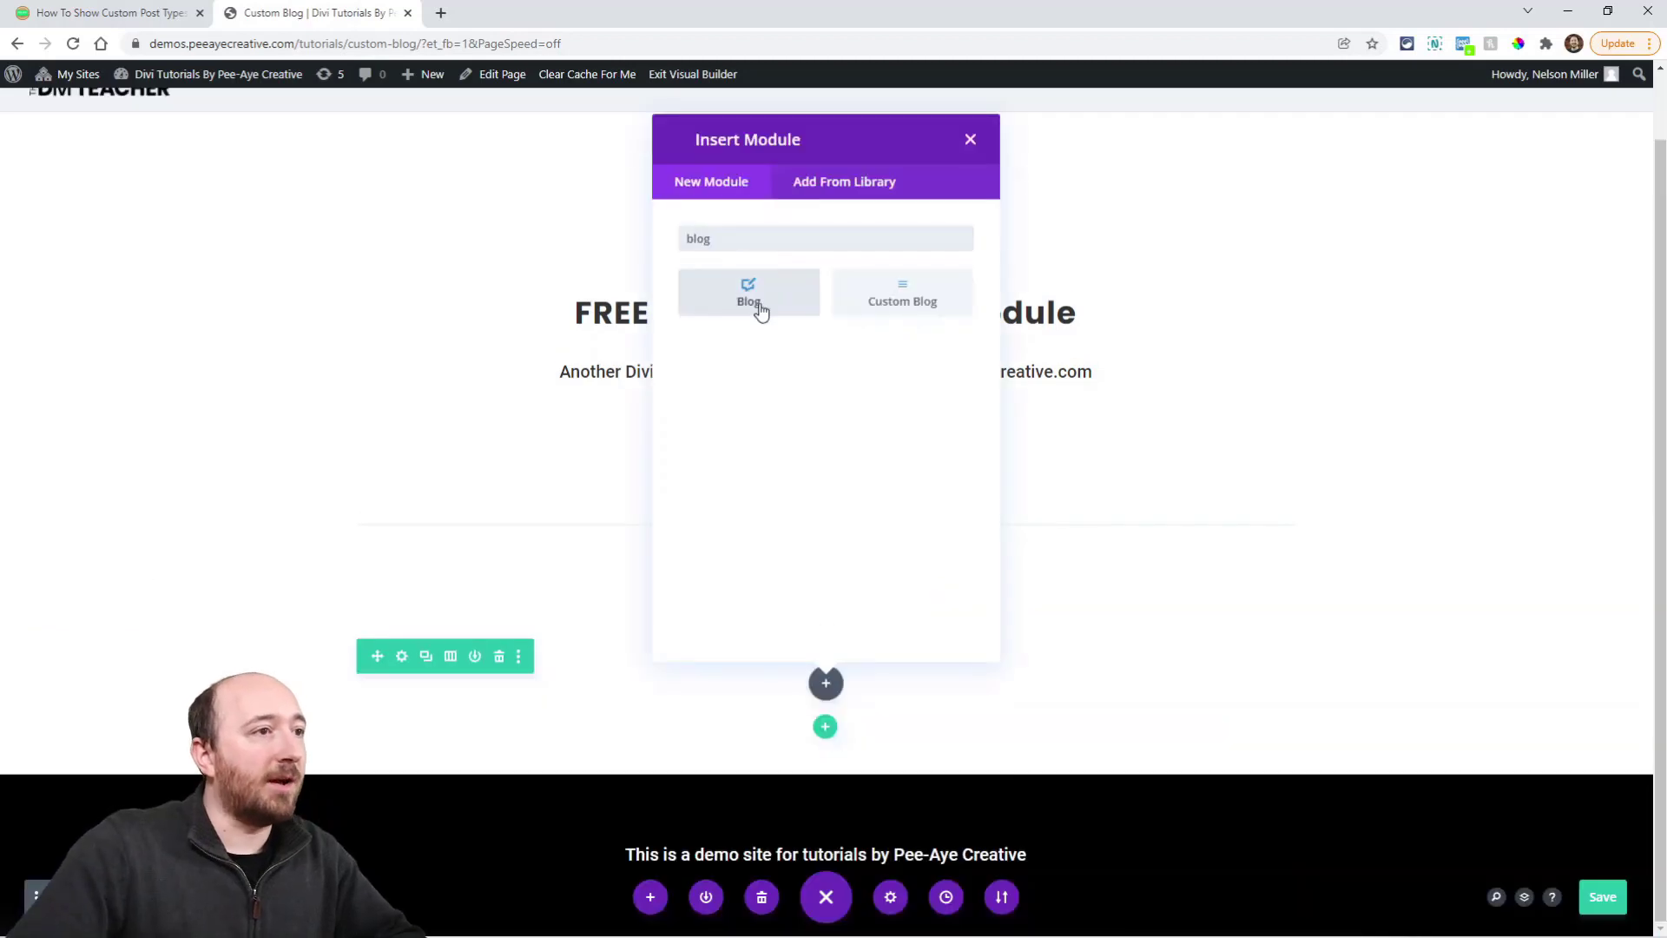
Add a standard Blog module and try Custom Post Types before reverting the post type to Posts.
click(761, 310)
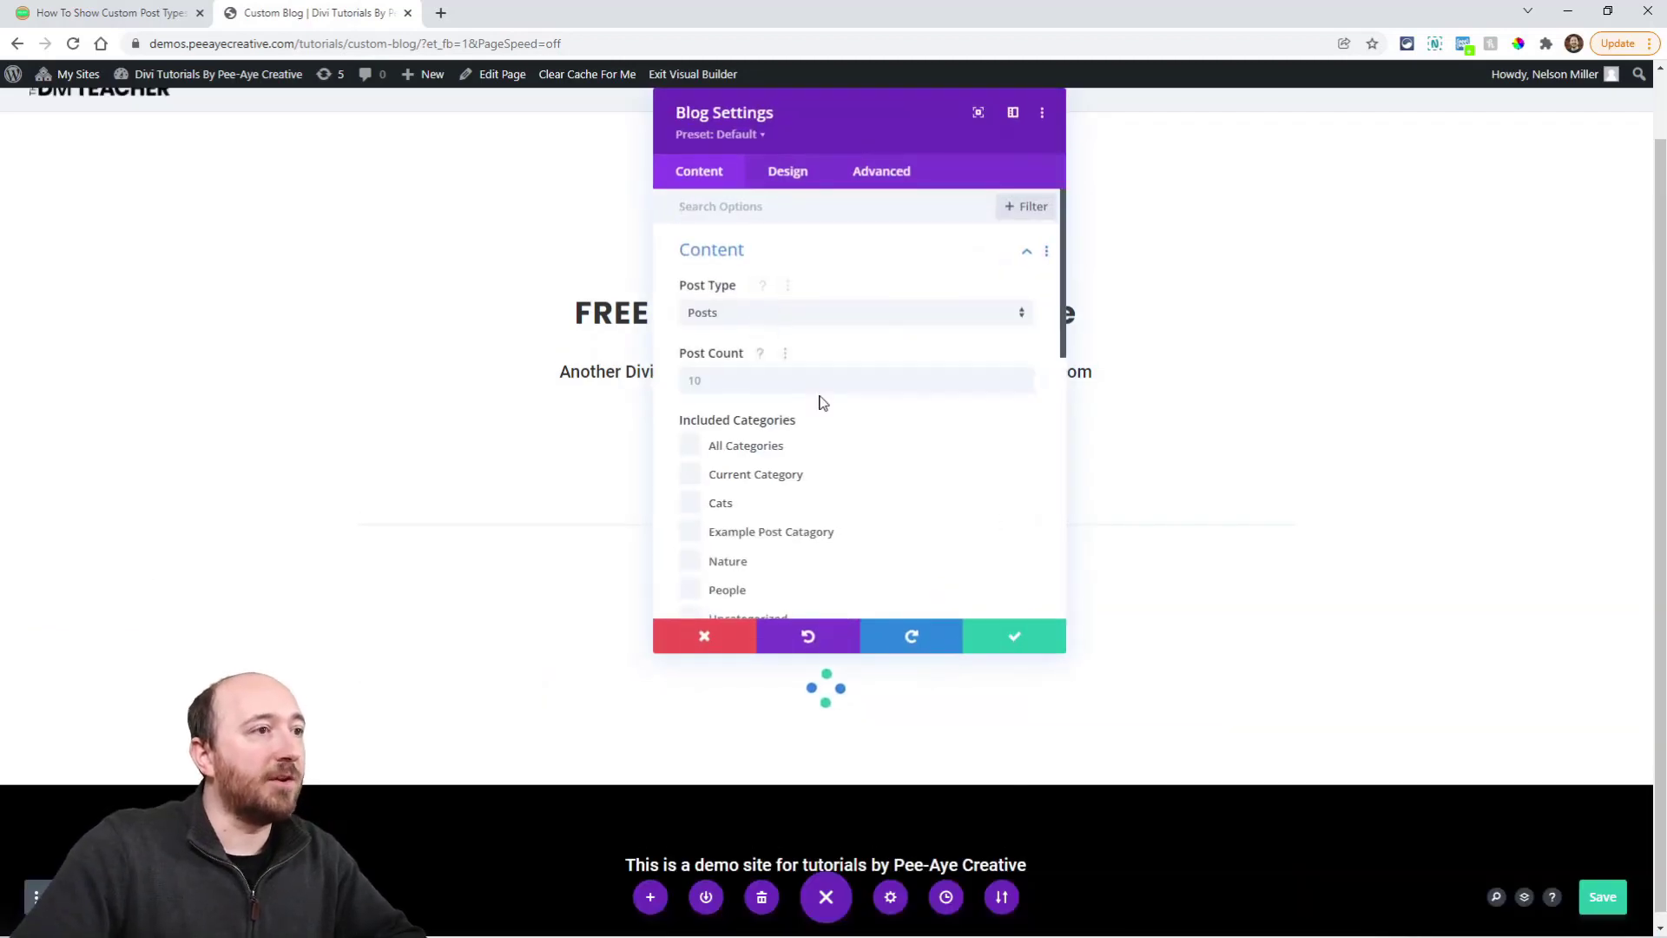
click(709, 316)
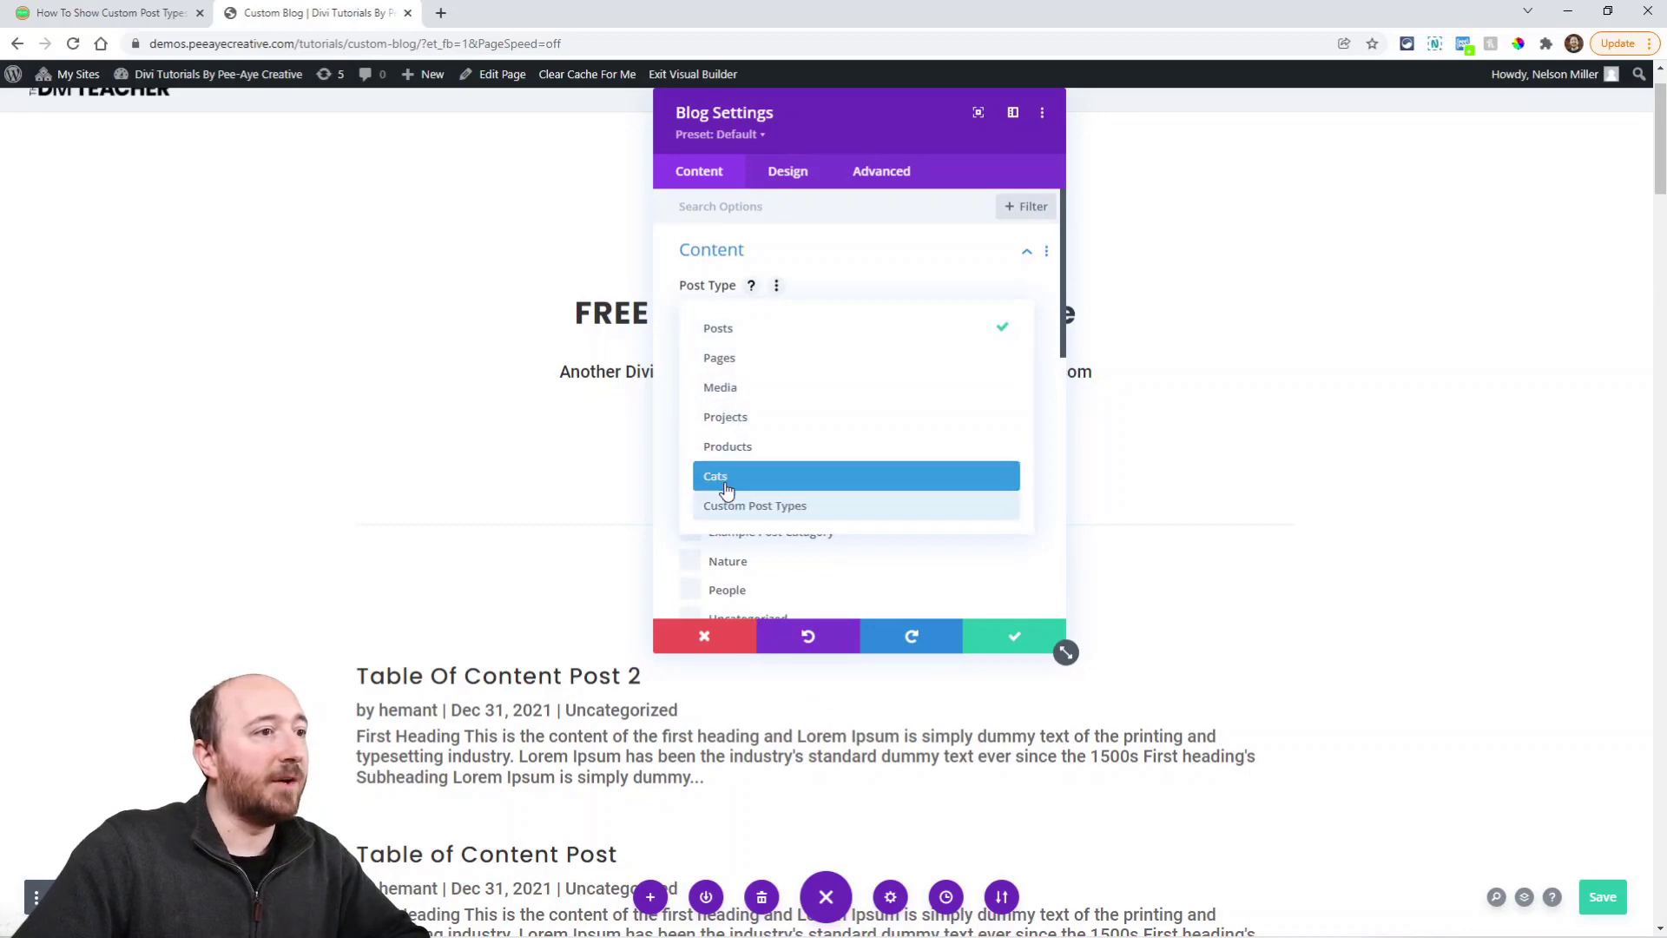
click(741, 516)
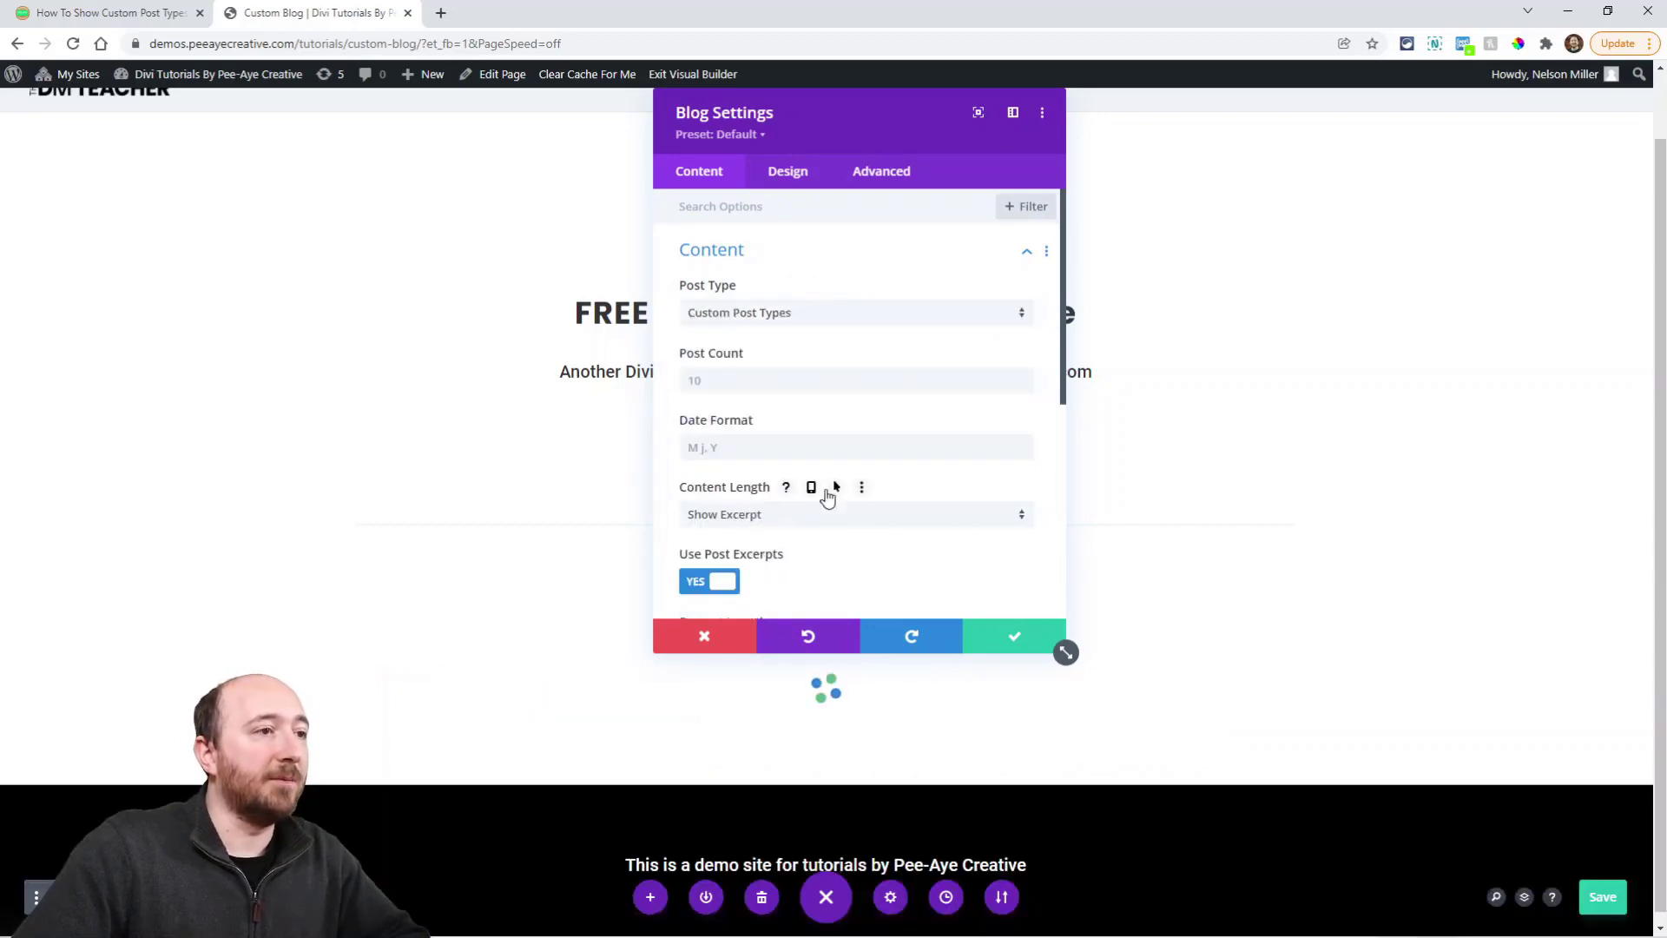
click(726, 316)
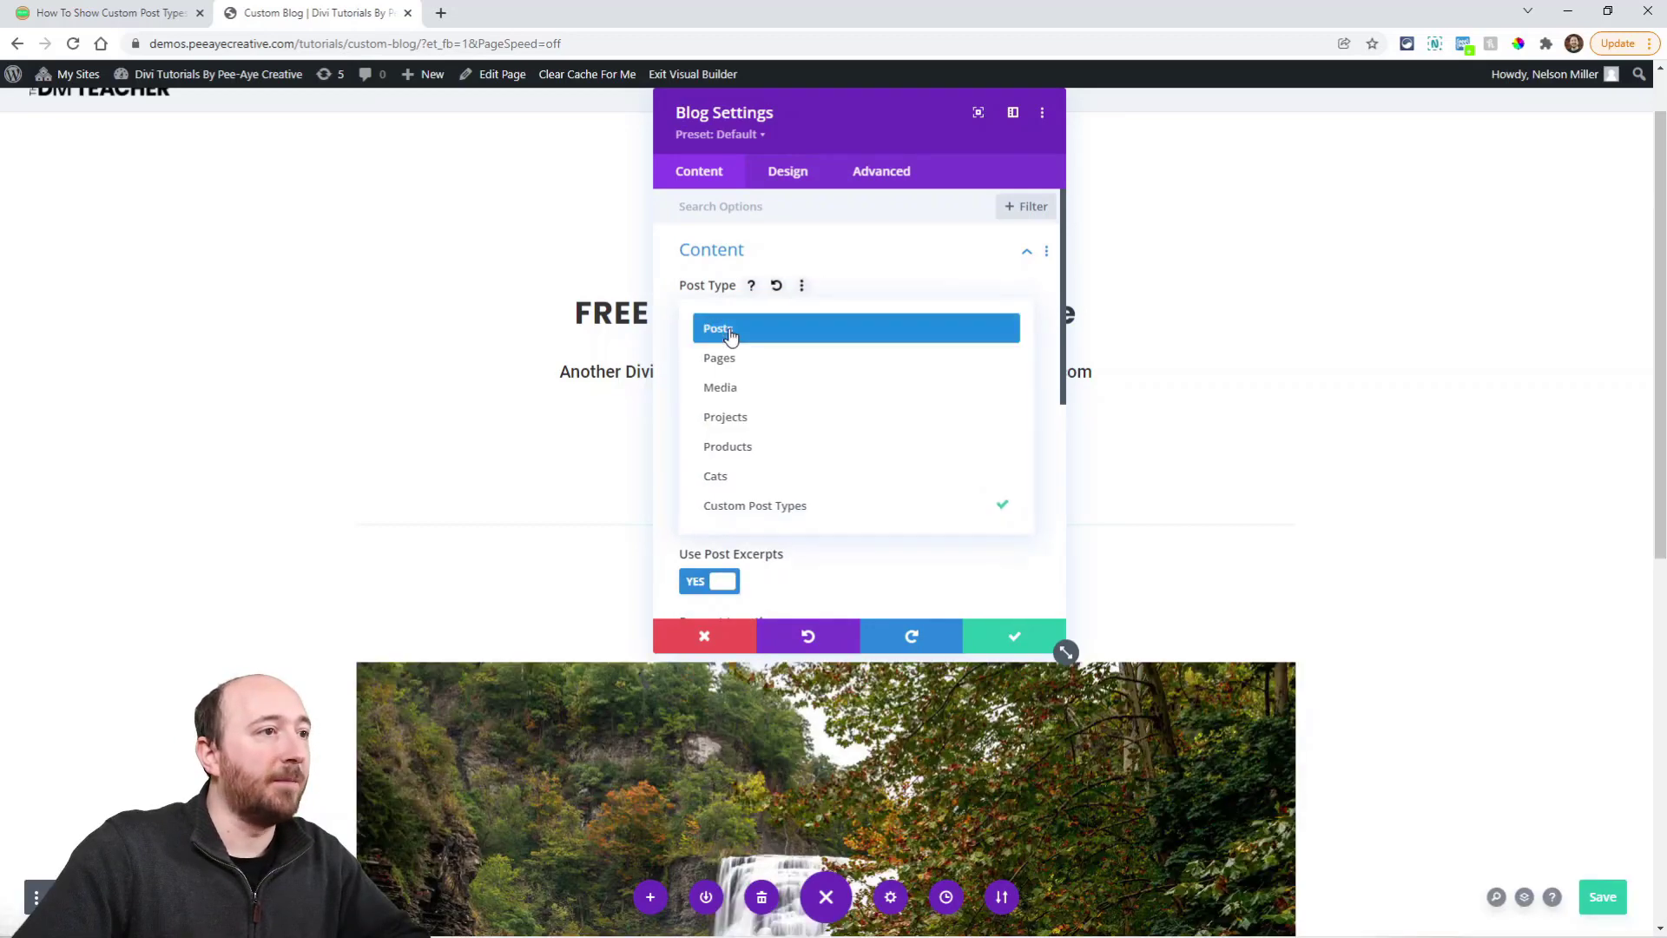
click(730, 339)
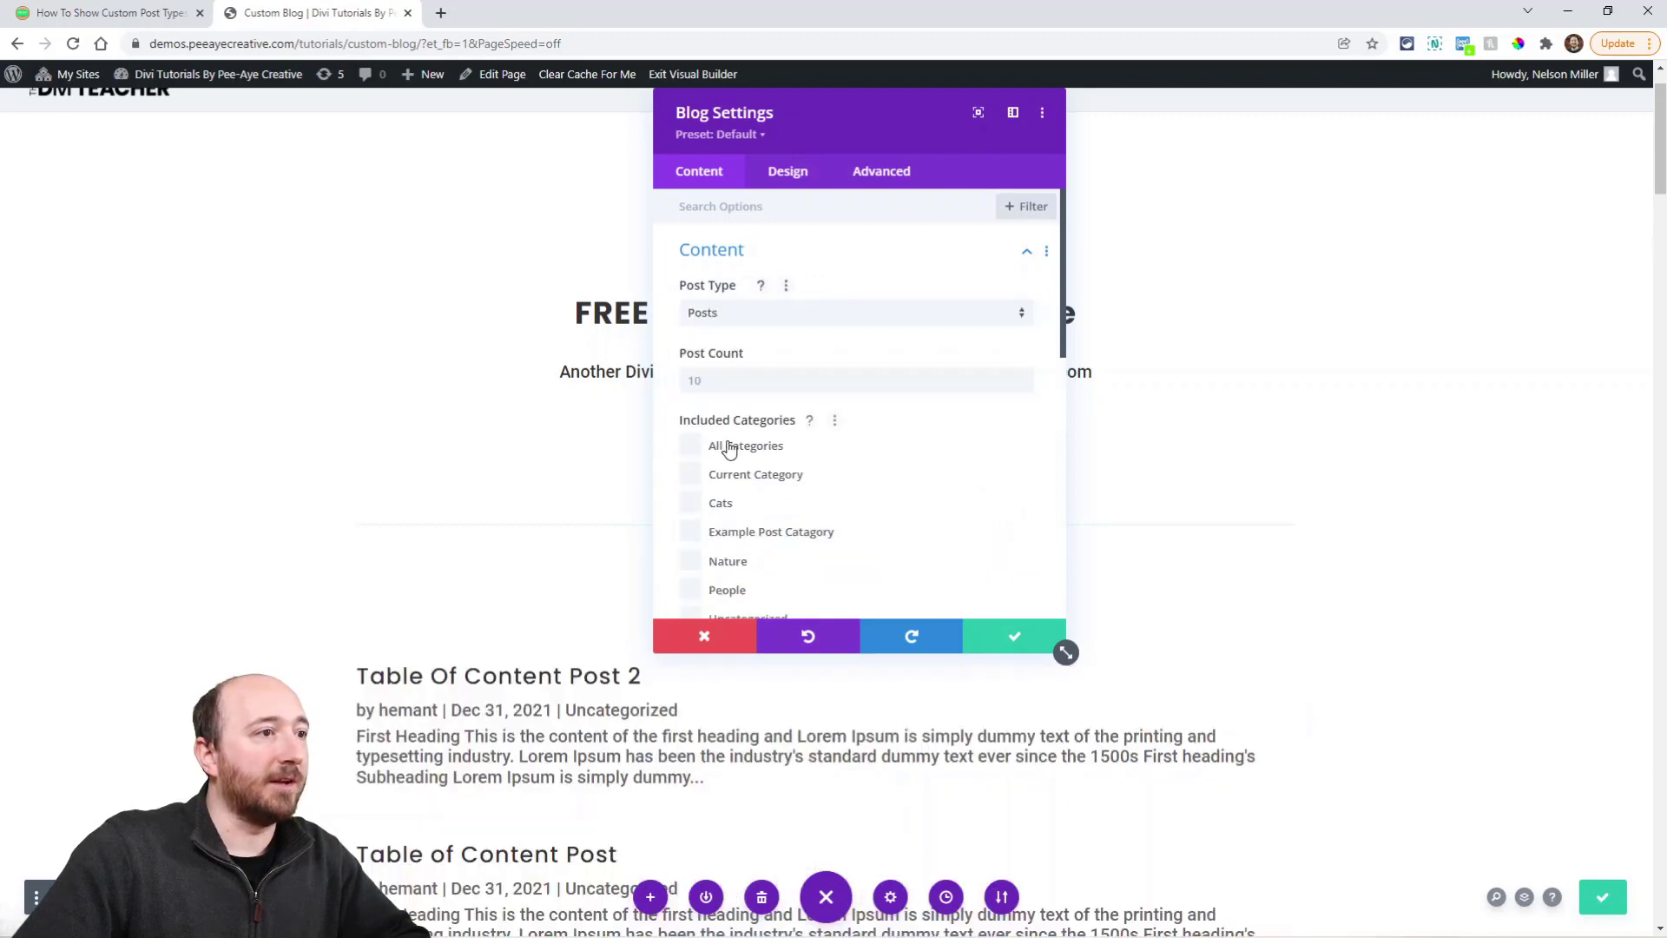
Tick All Categories, Example Post Catagory and People, try the Cats post type, then discard the module.
click(690, 450)
click(690, 533)
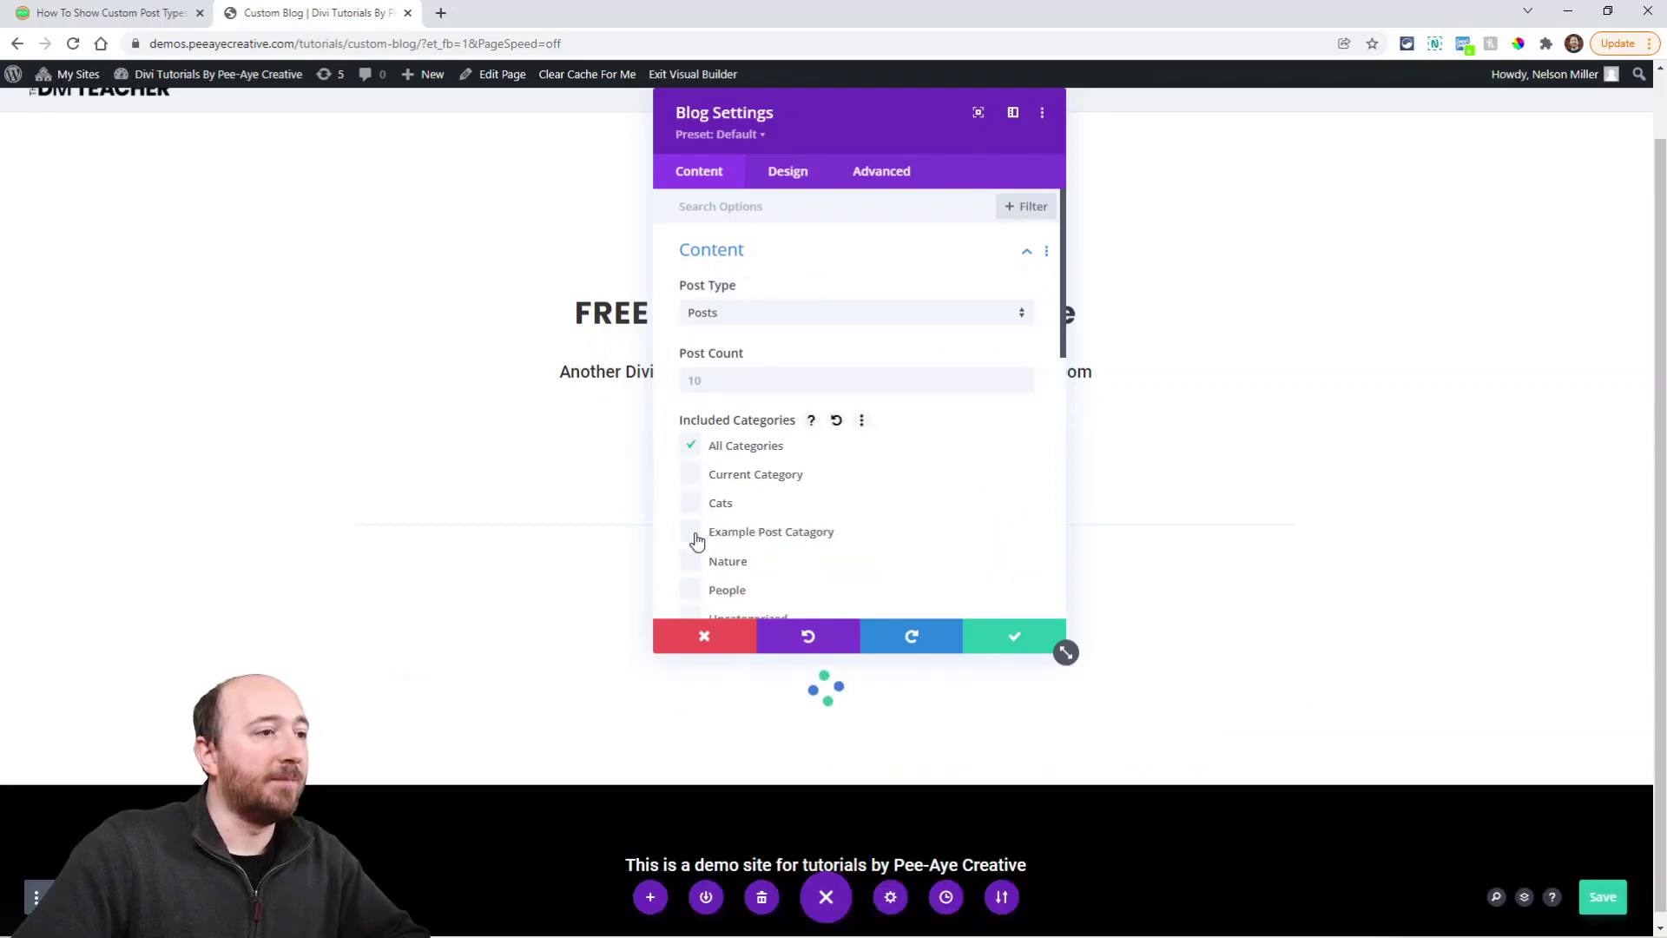
click(691, 590)
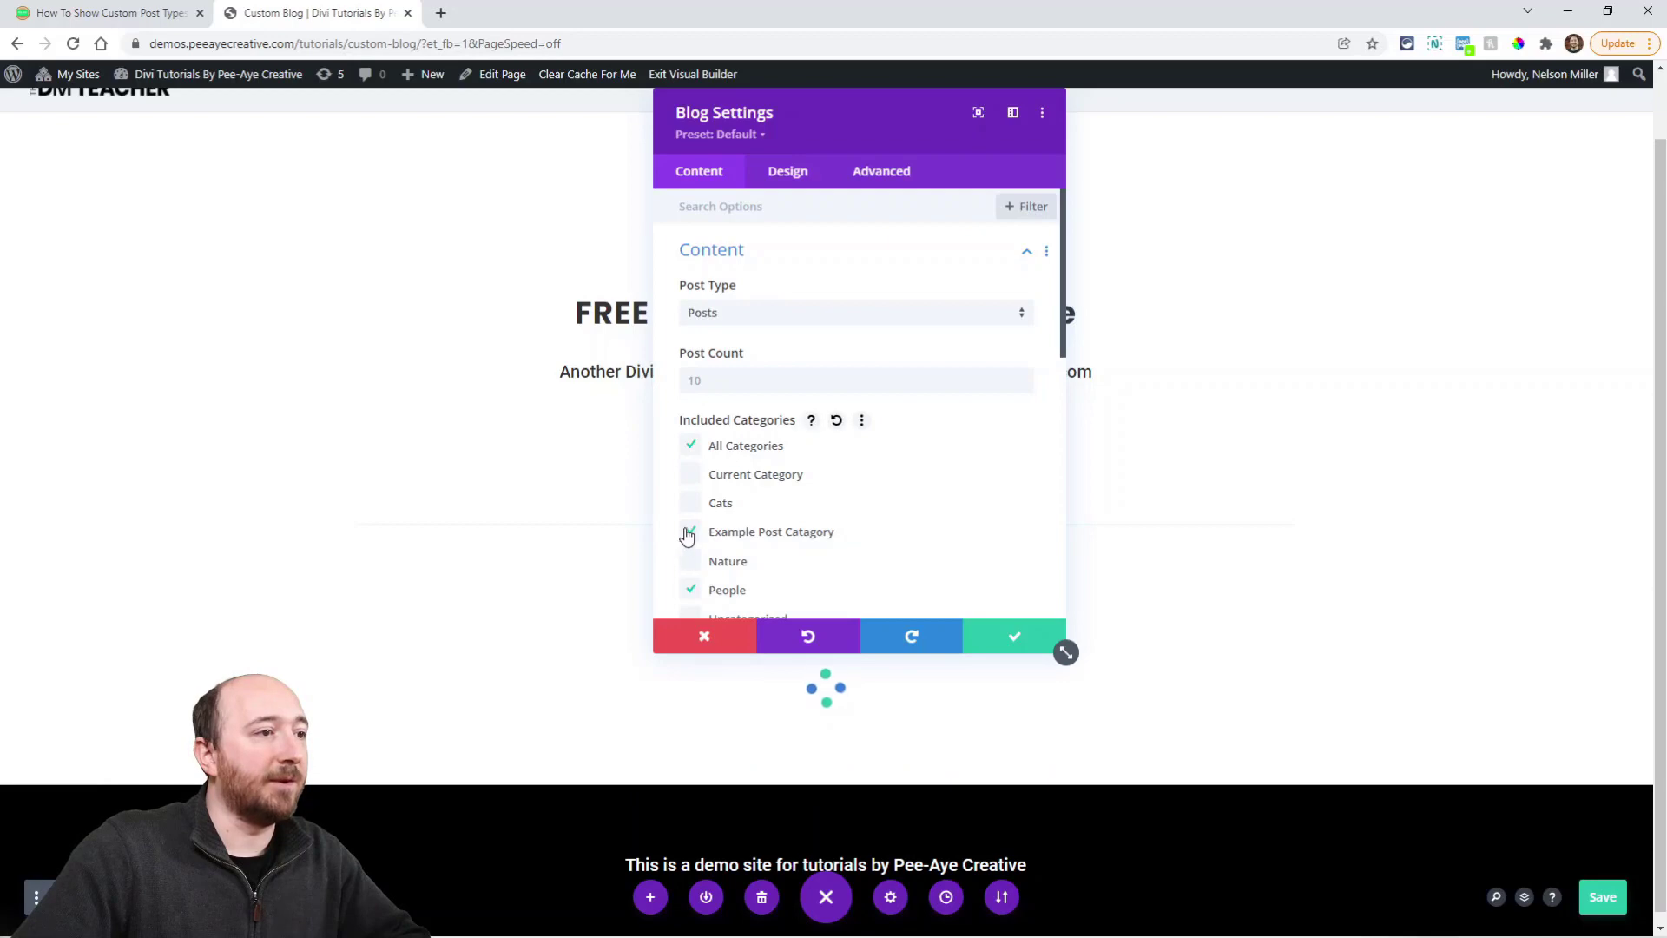
click(718, 318)
click(740, 477)
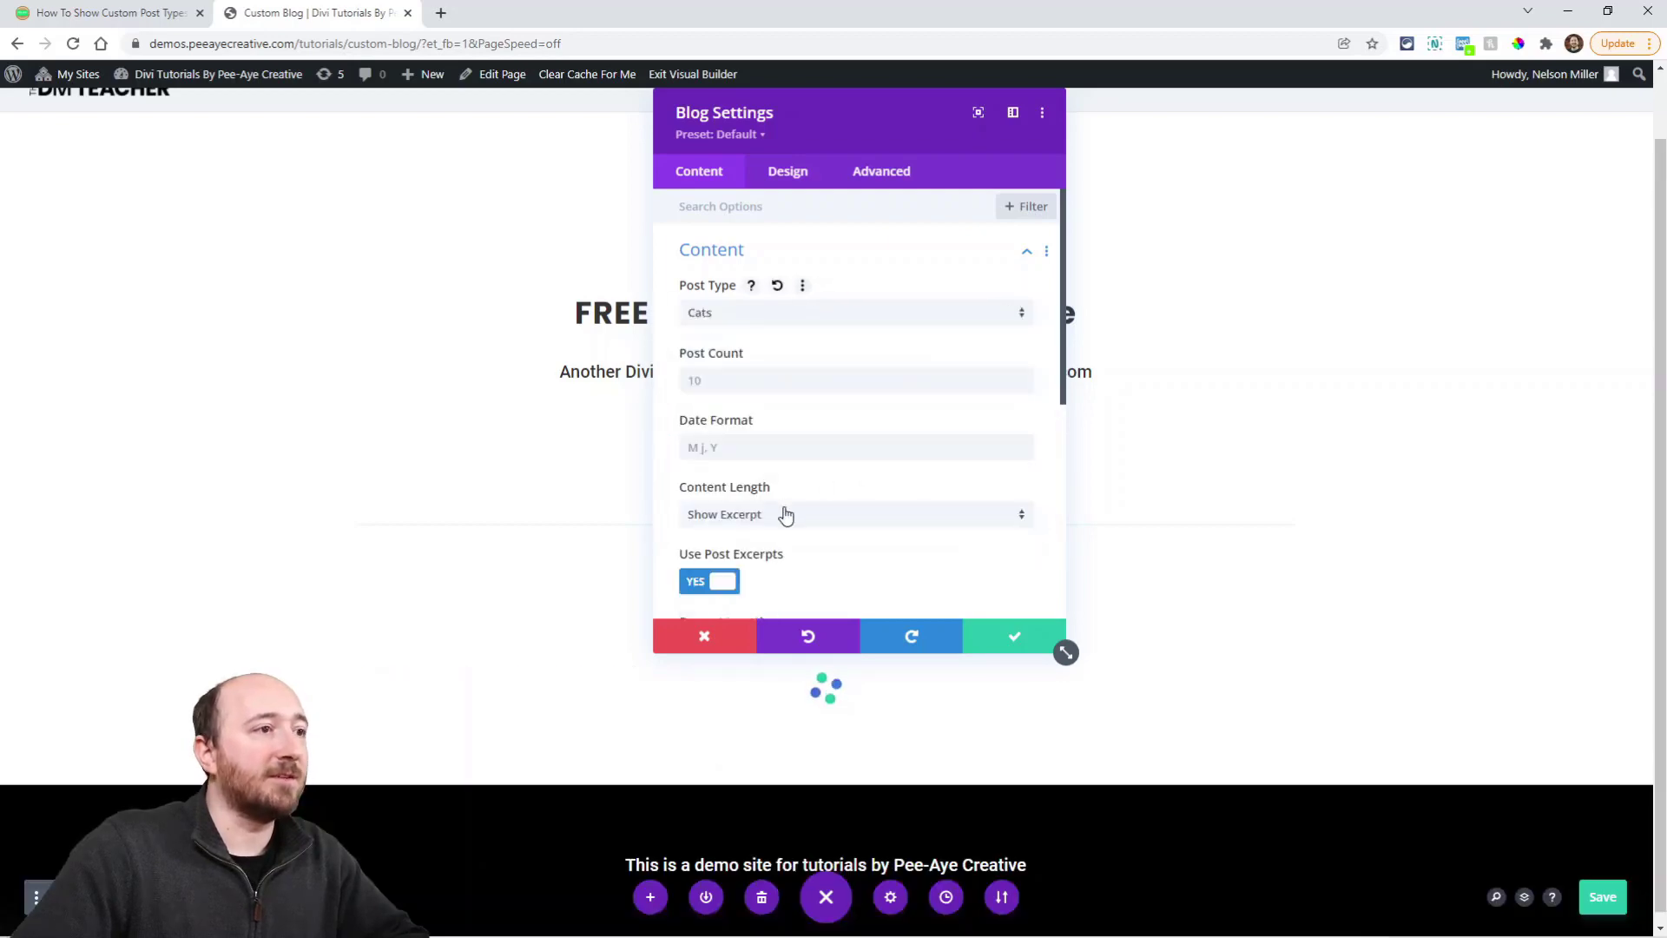
click(710, 637)
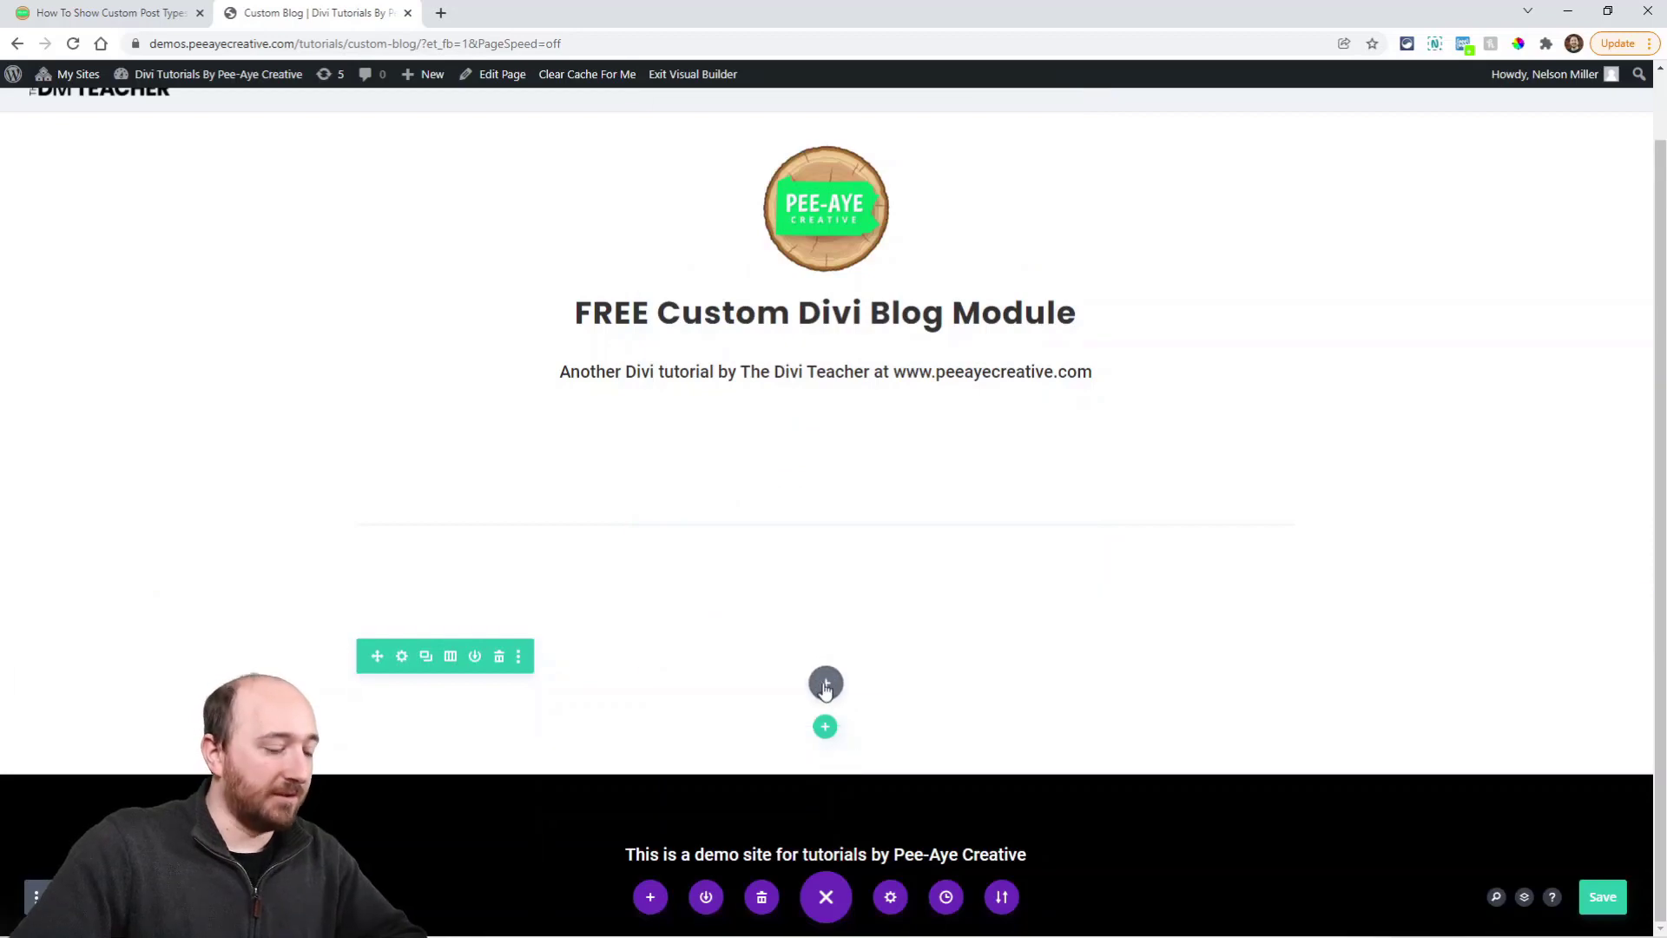
Re-add the Custom Blog module via a 'cust' search and set its Post Type to Custom Post Types.
click(825, 684)
text(cust)
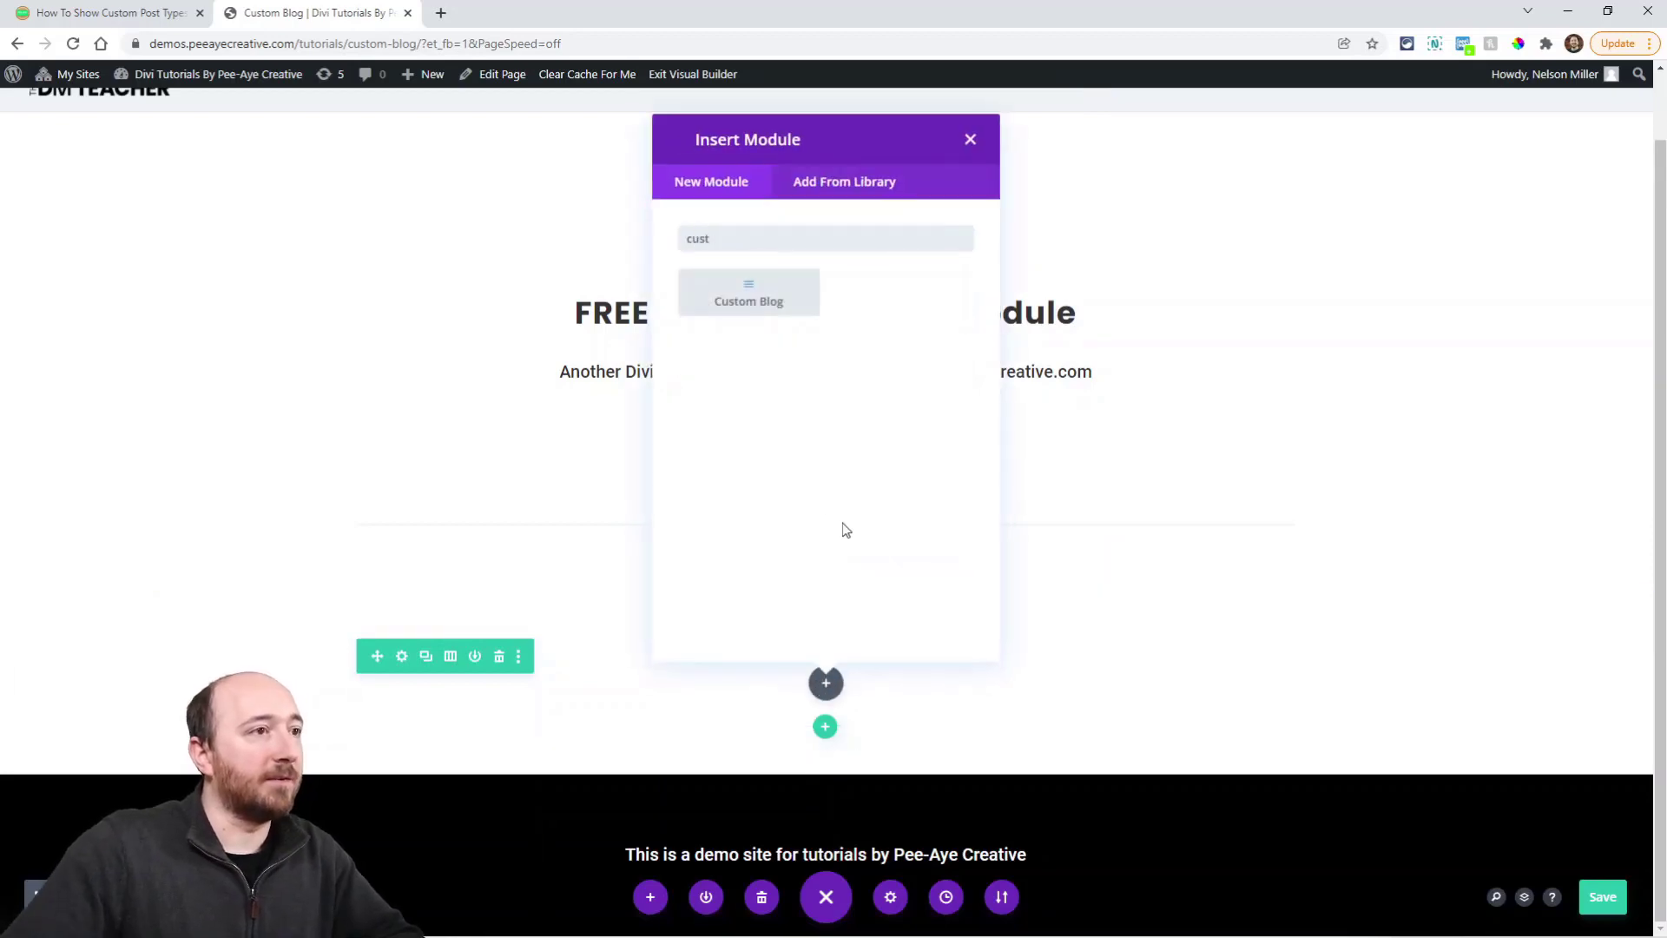
click(744, 303)
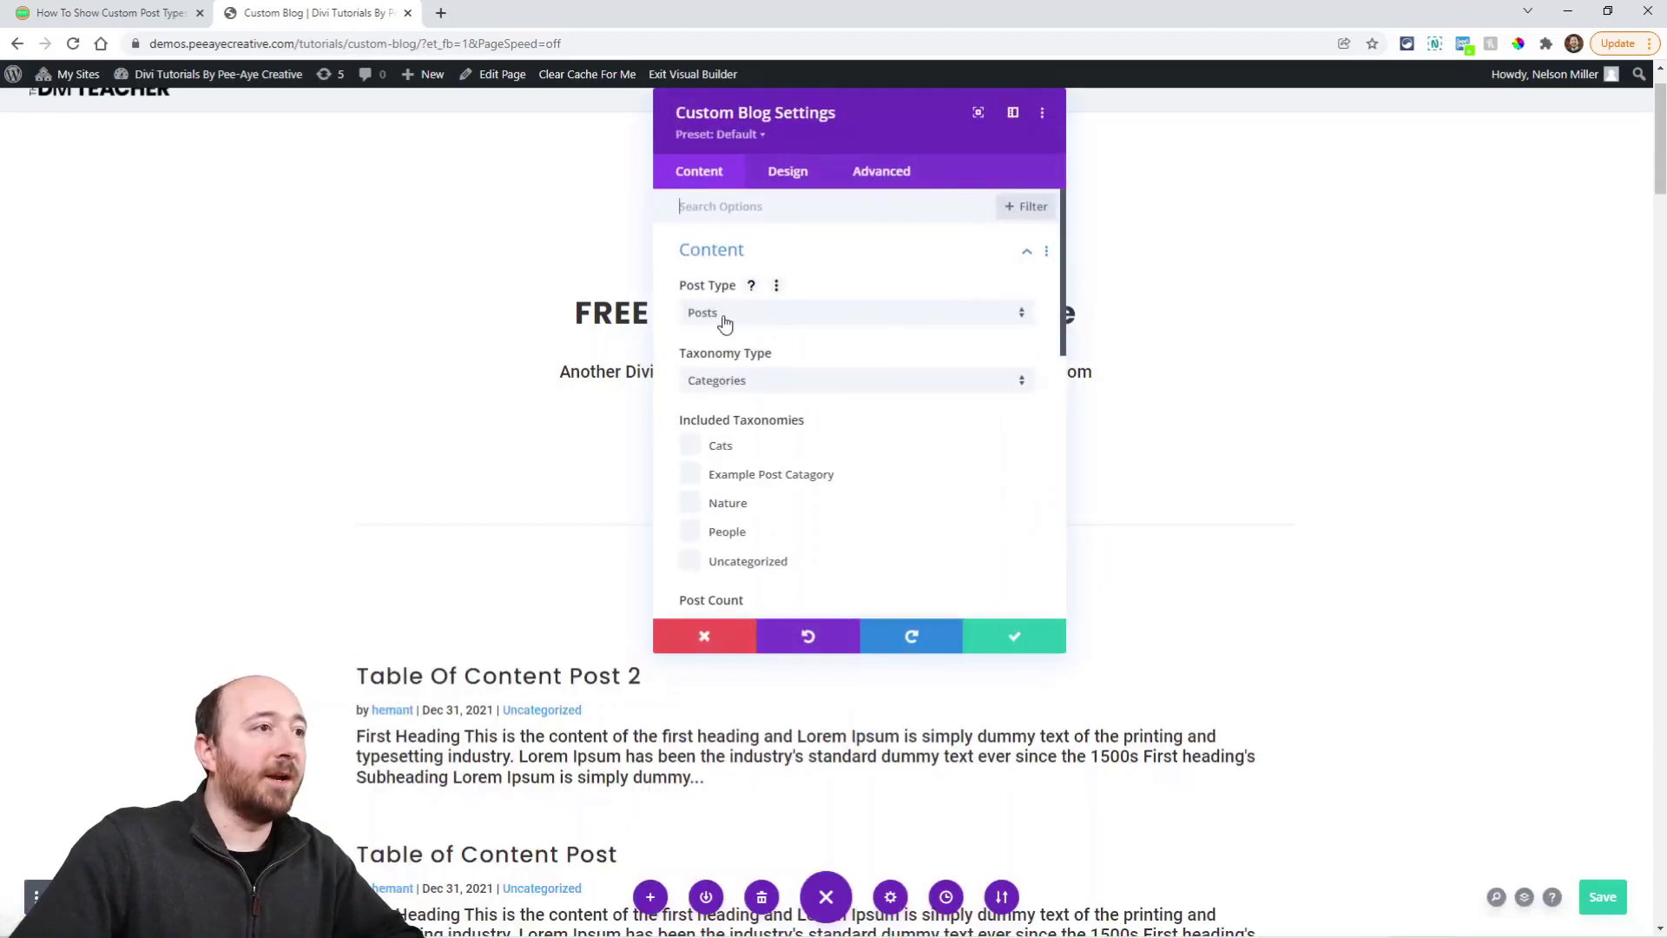
click(725, 323)
click(743, 478)
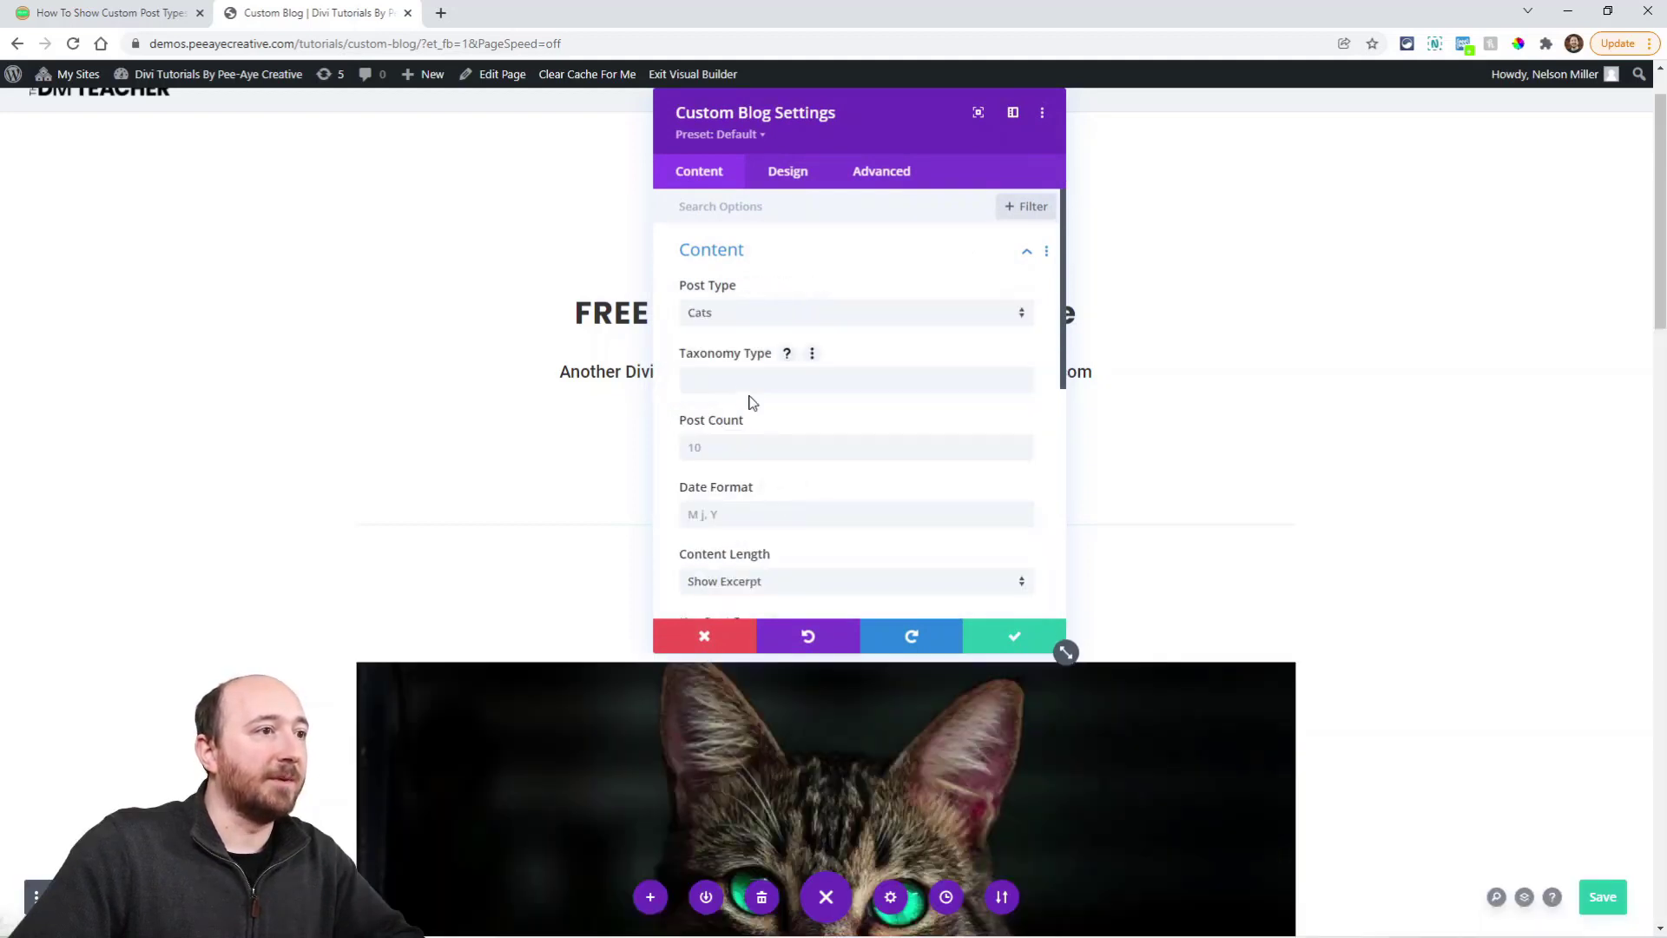
click(729, 315)
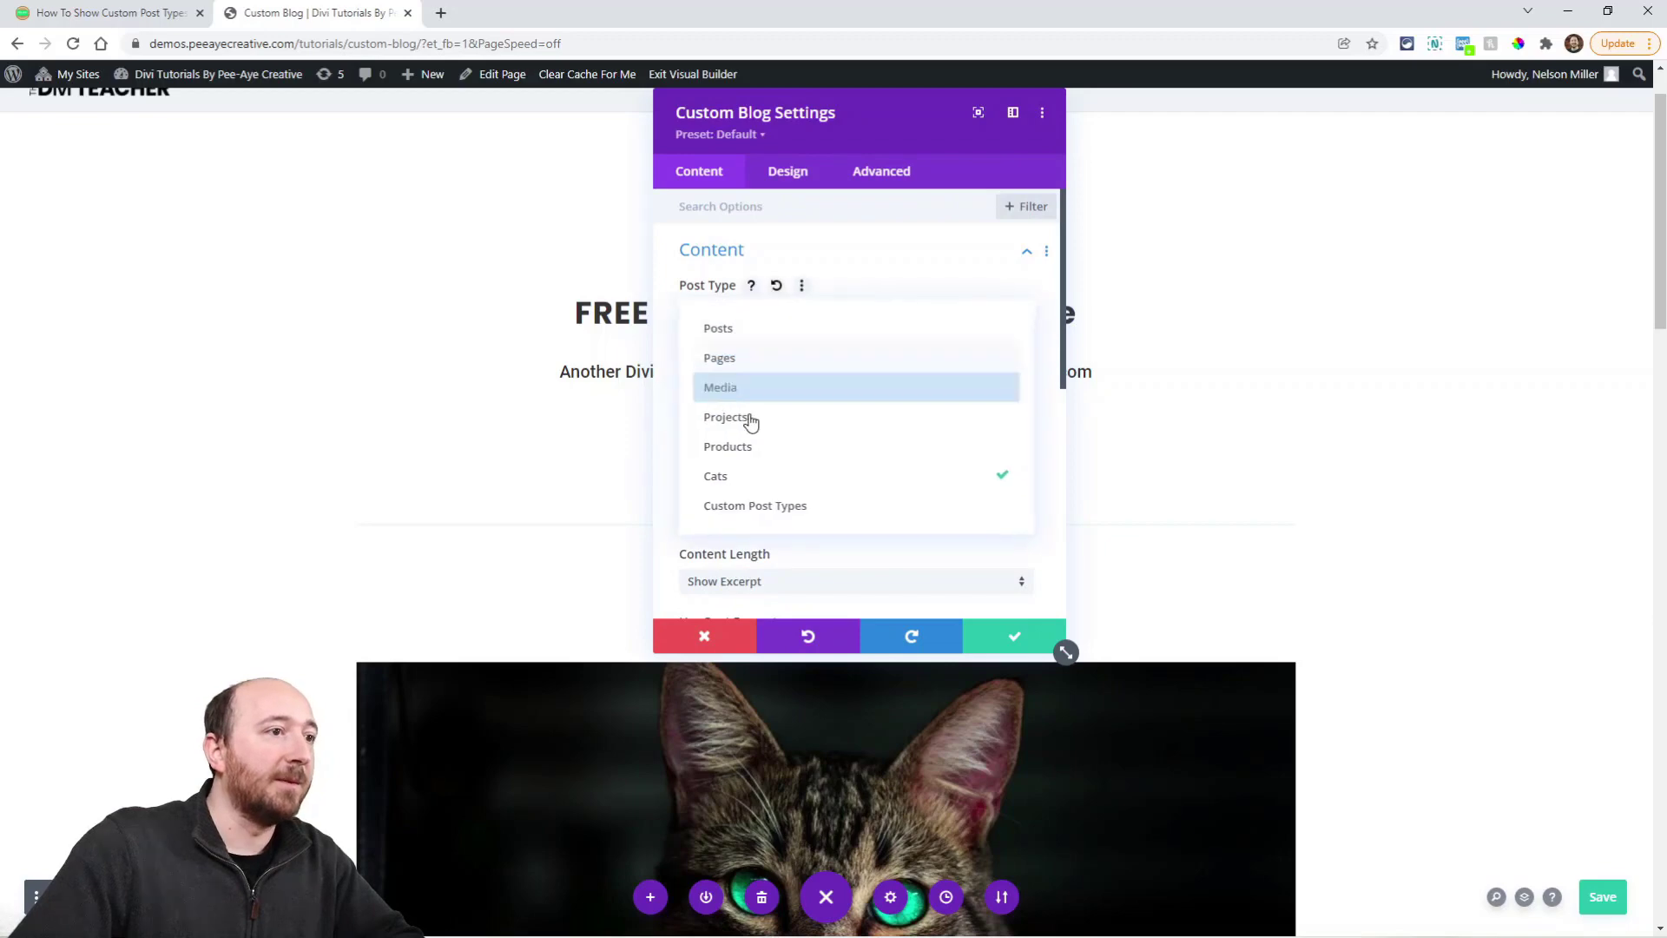
click(752, 507)
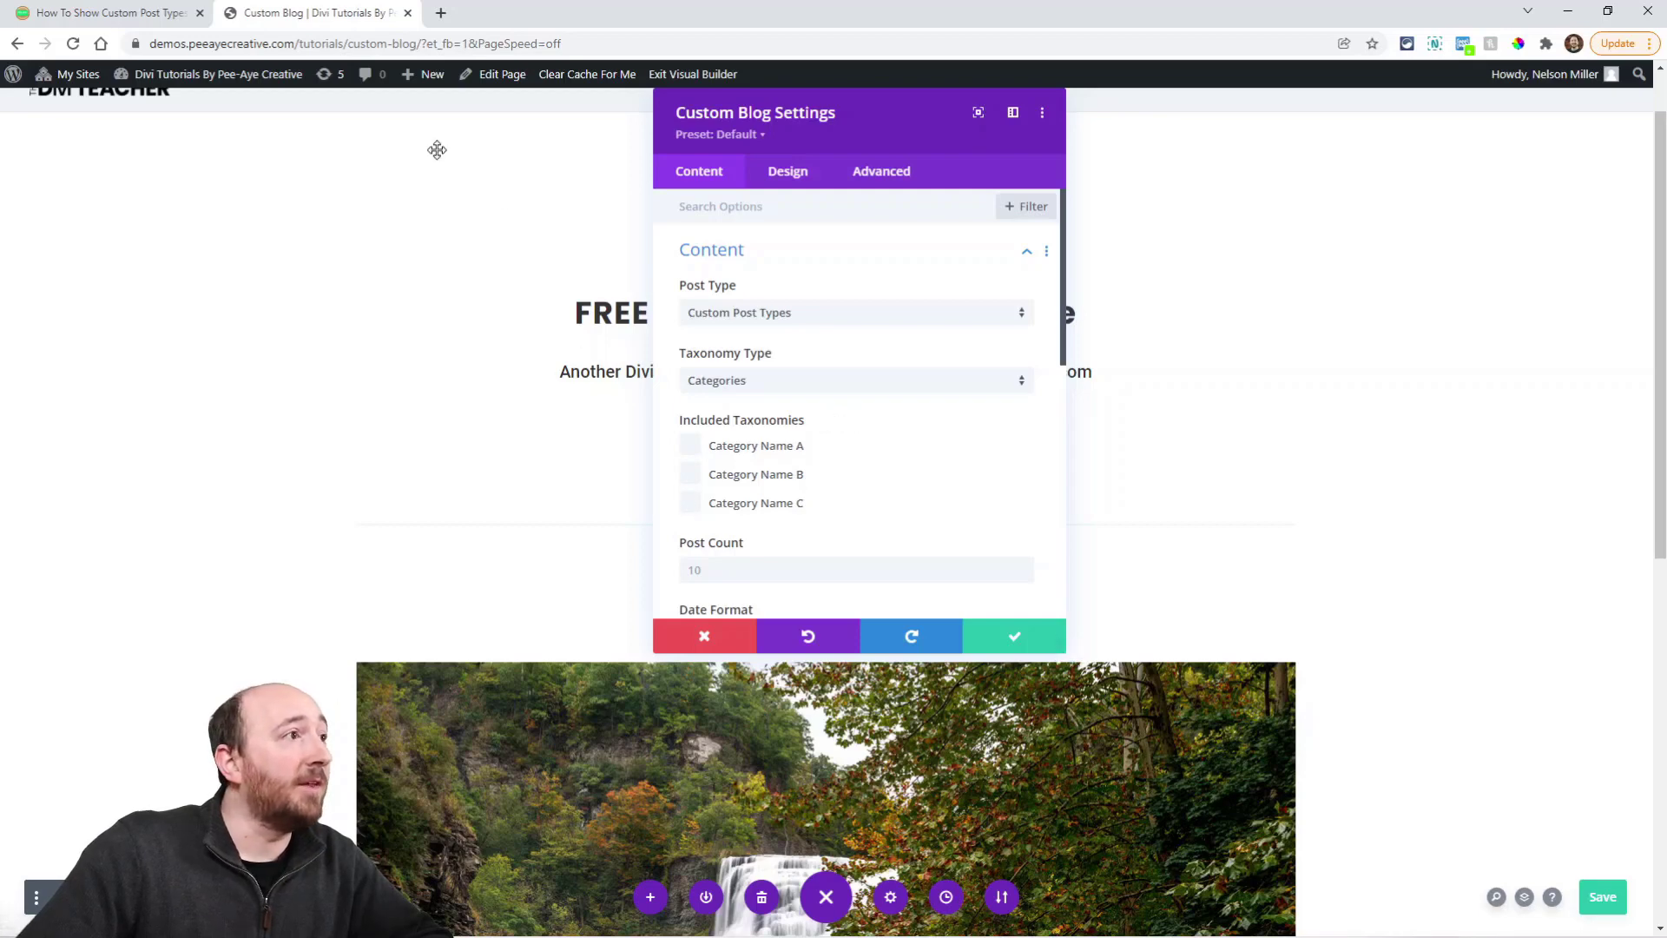
In a new dashboard tab, check the Custom post type's Categories, then return to the Custom Blog page.
right_click(167, 102)
click(199, 116)
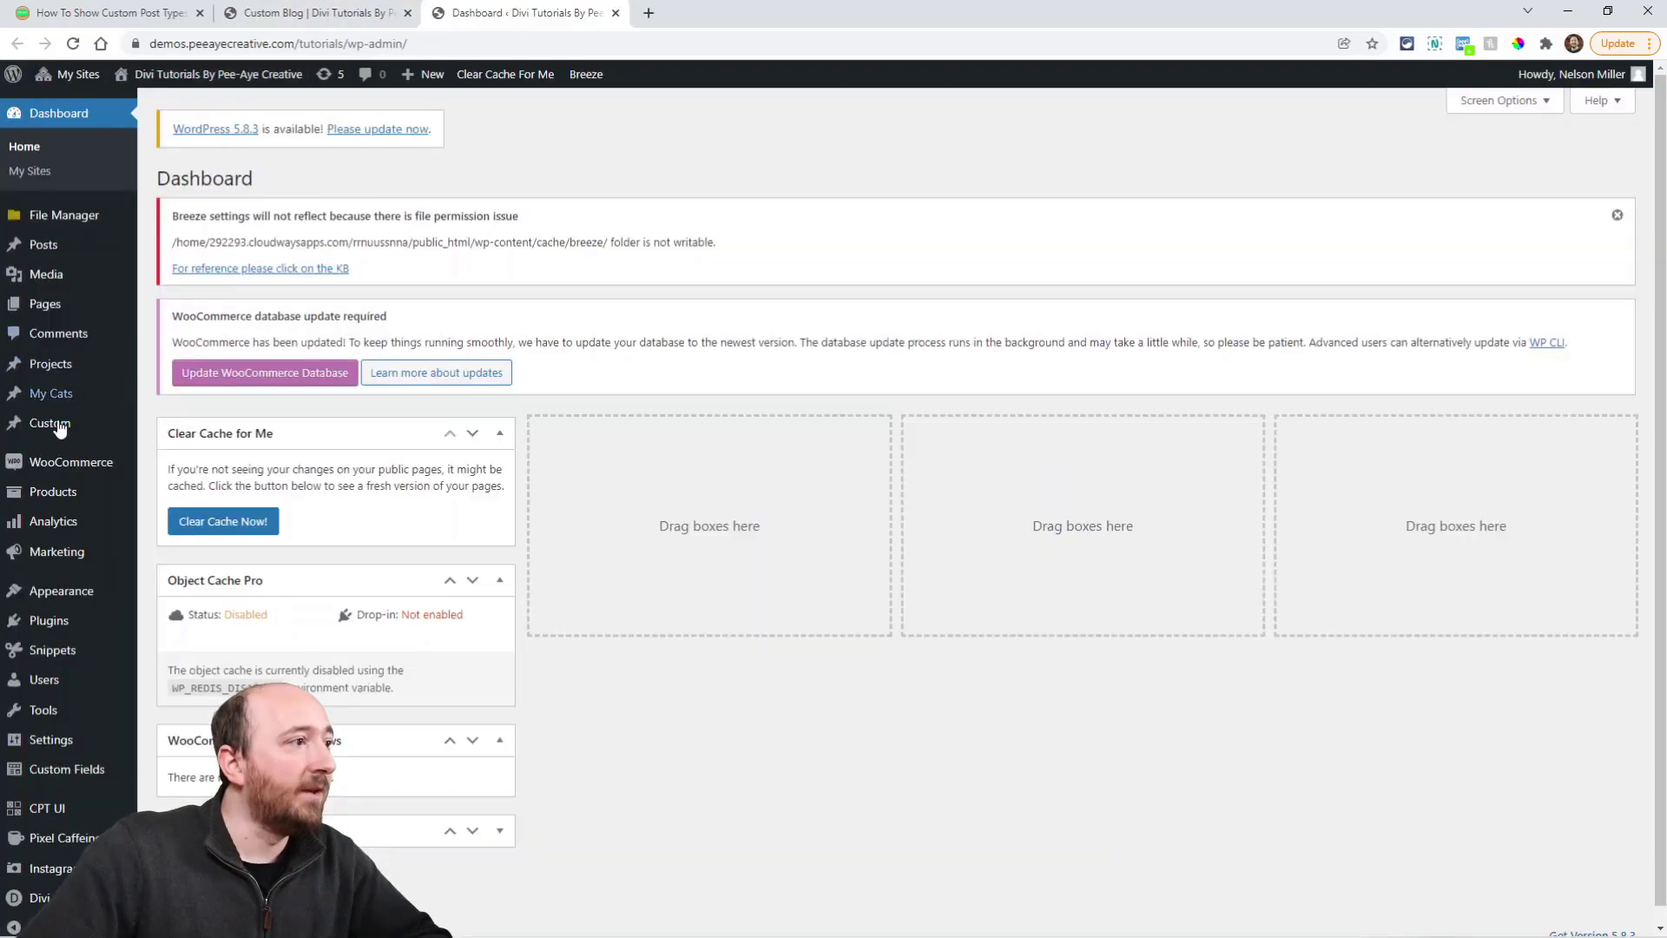
mouse_move(52, 424)
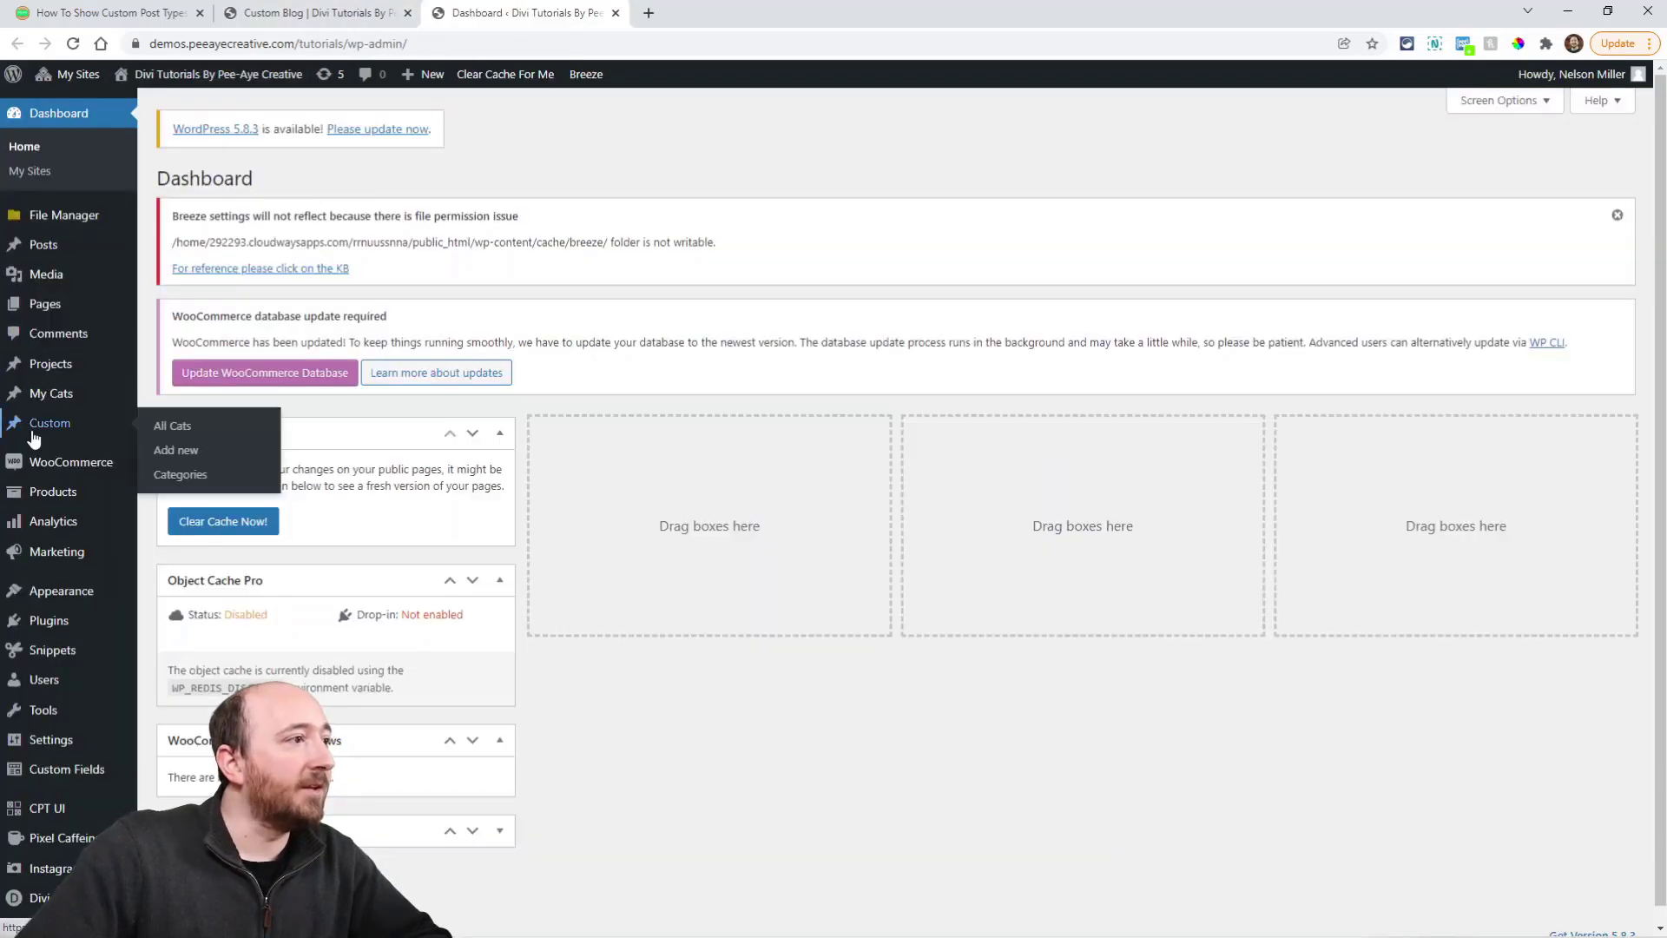
click(176, 476)
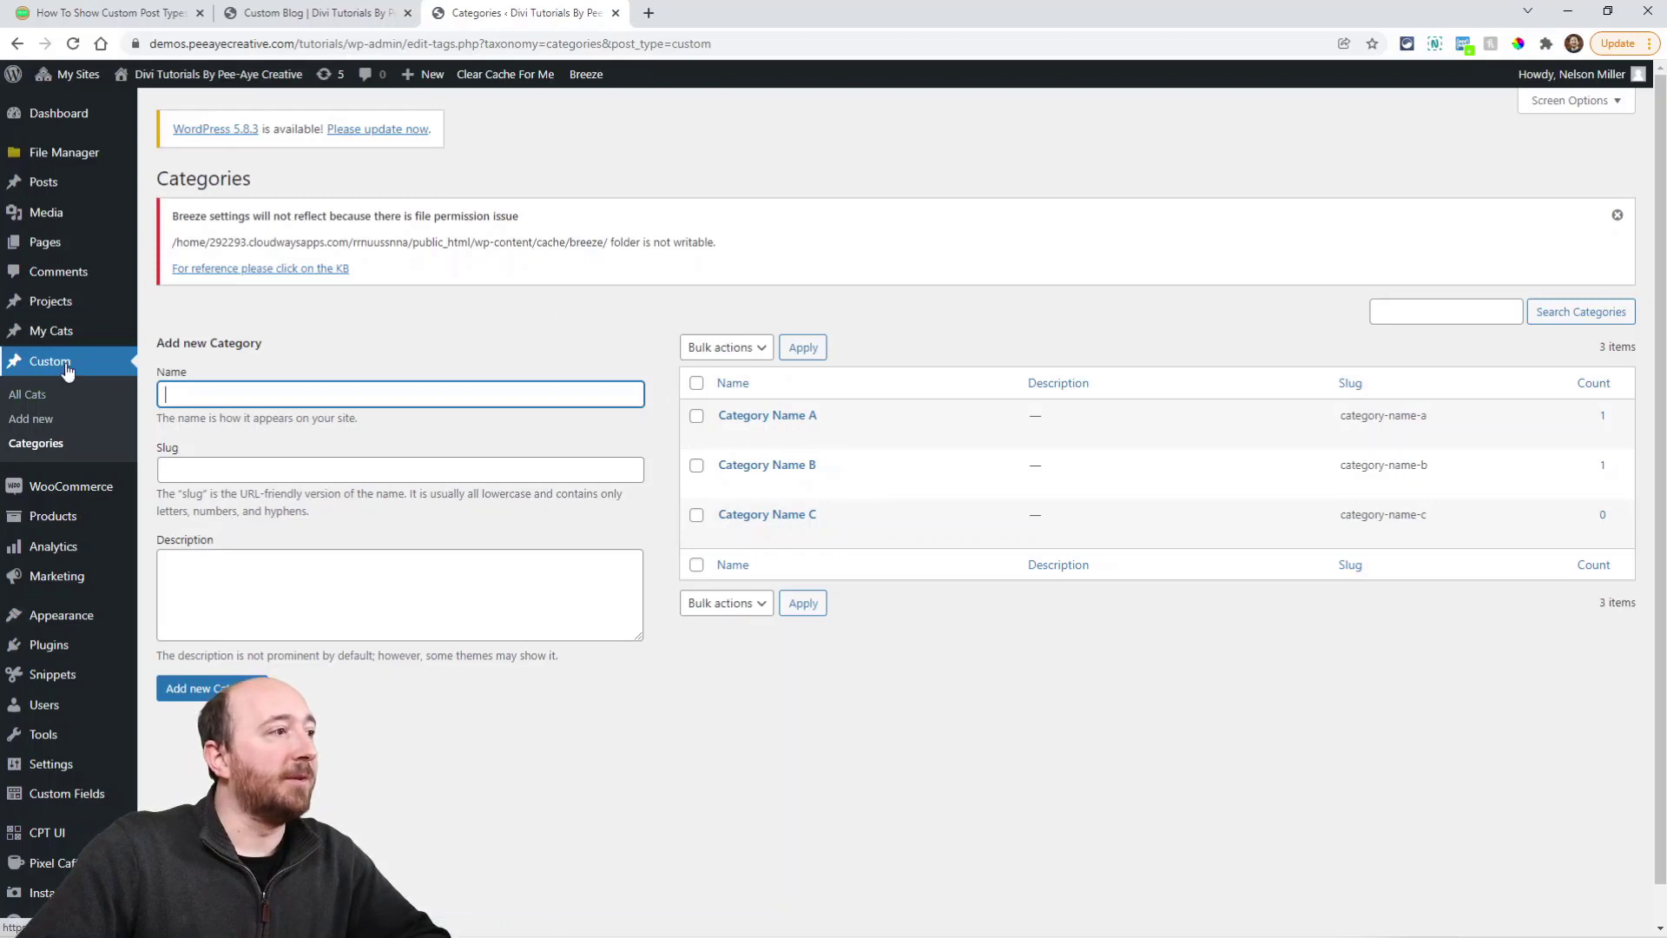
mouse_move(49, 348)
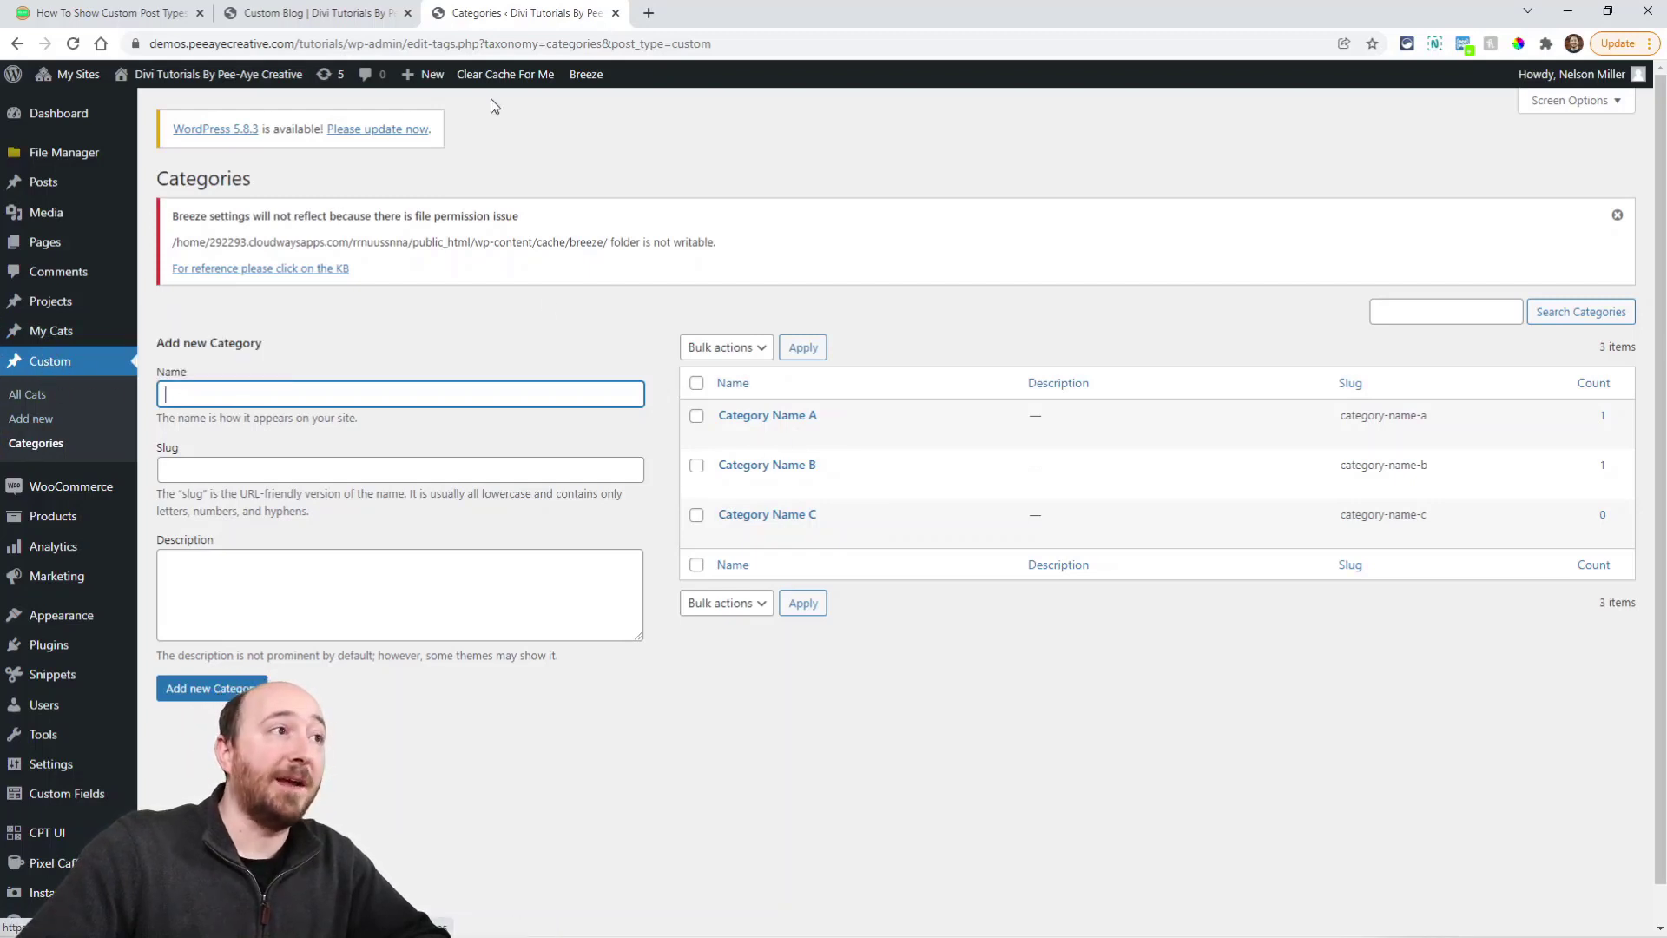
click(325, 13)
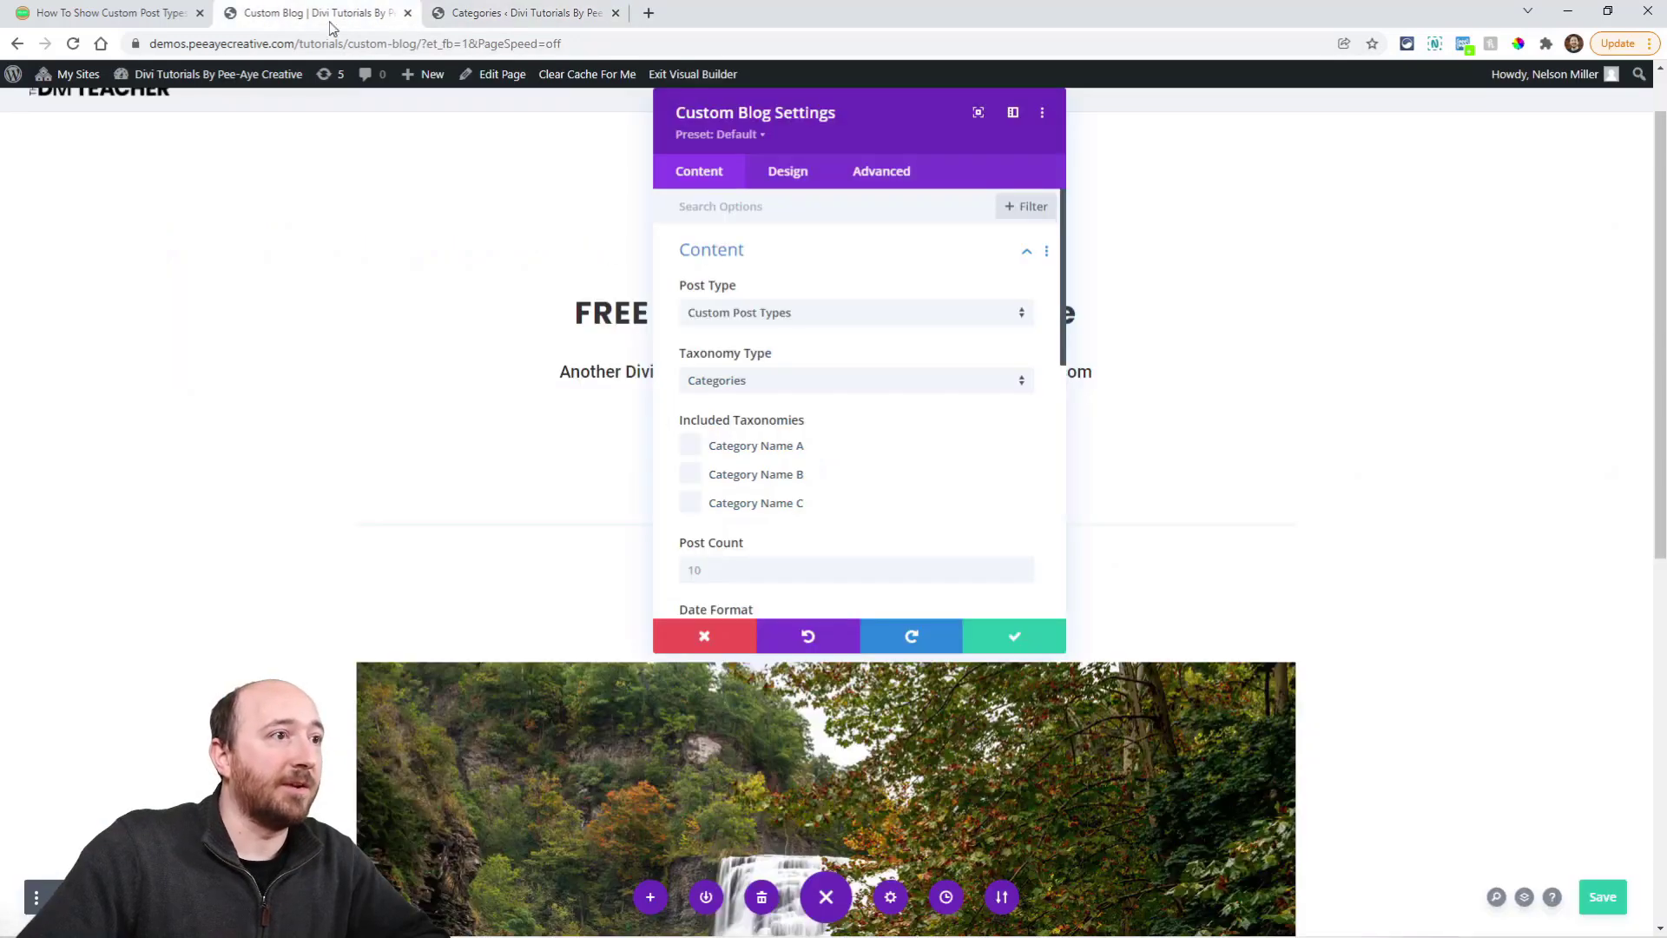
Keep Categories as taxonomy type, include only Category Name B, and save the module.
click(715, 386)
click(733, 399)
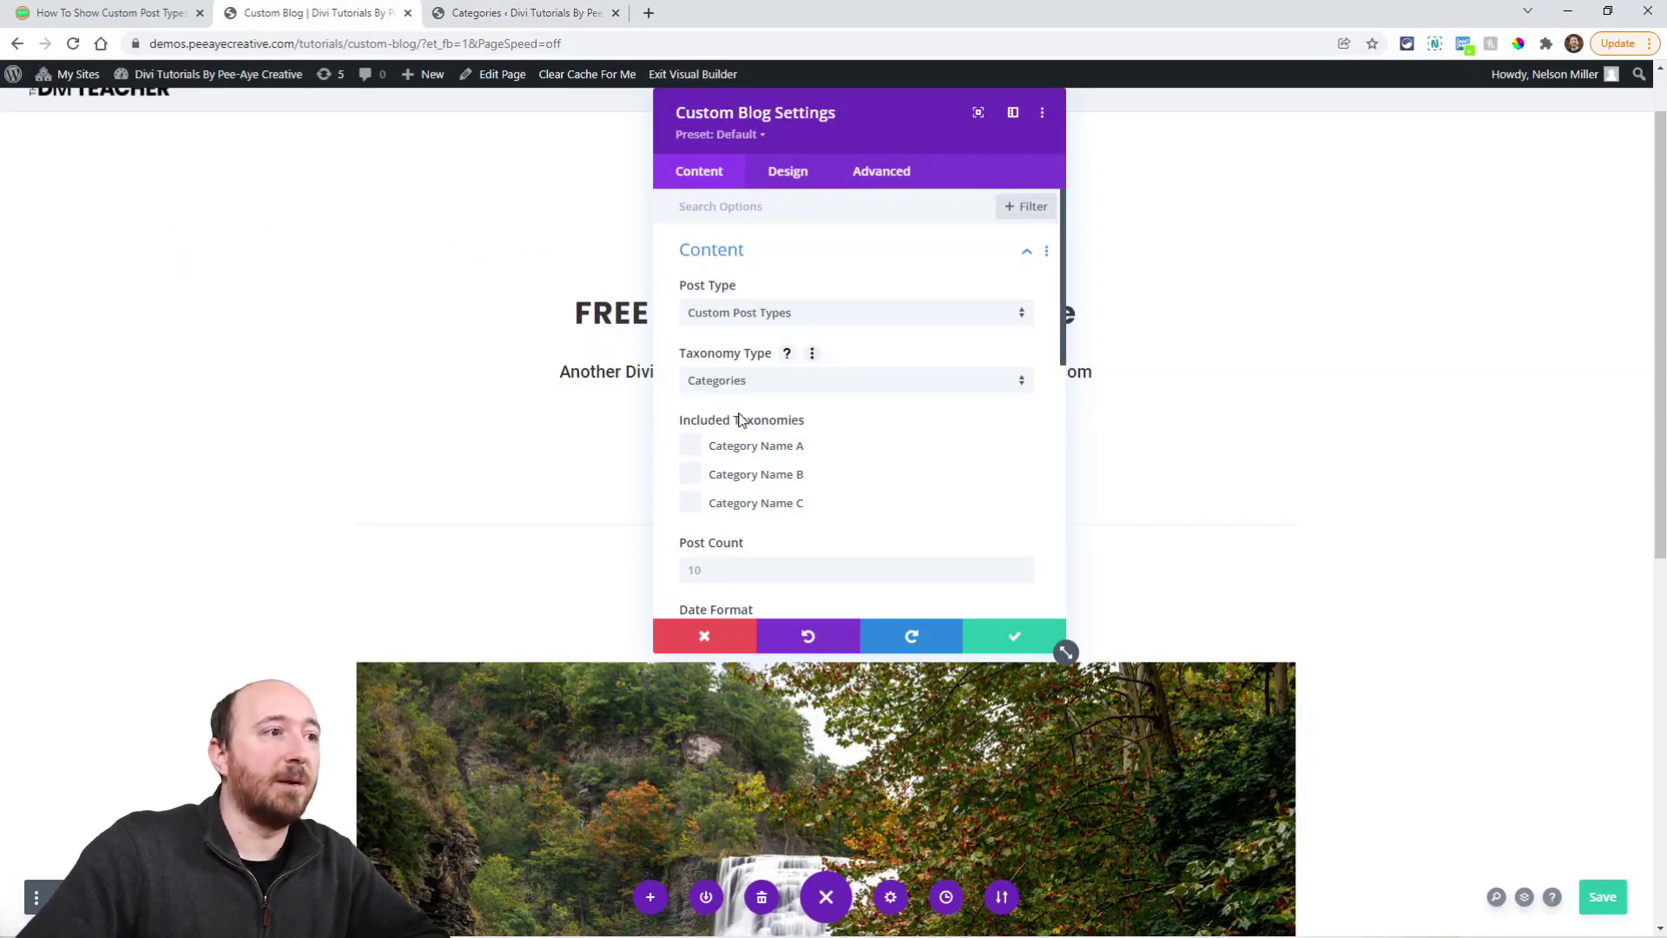
click(690, 478)
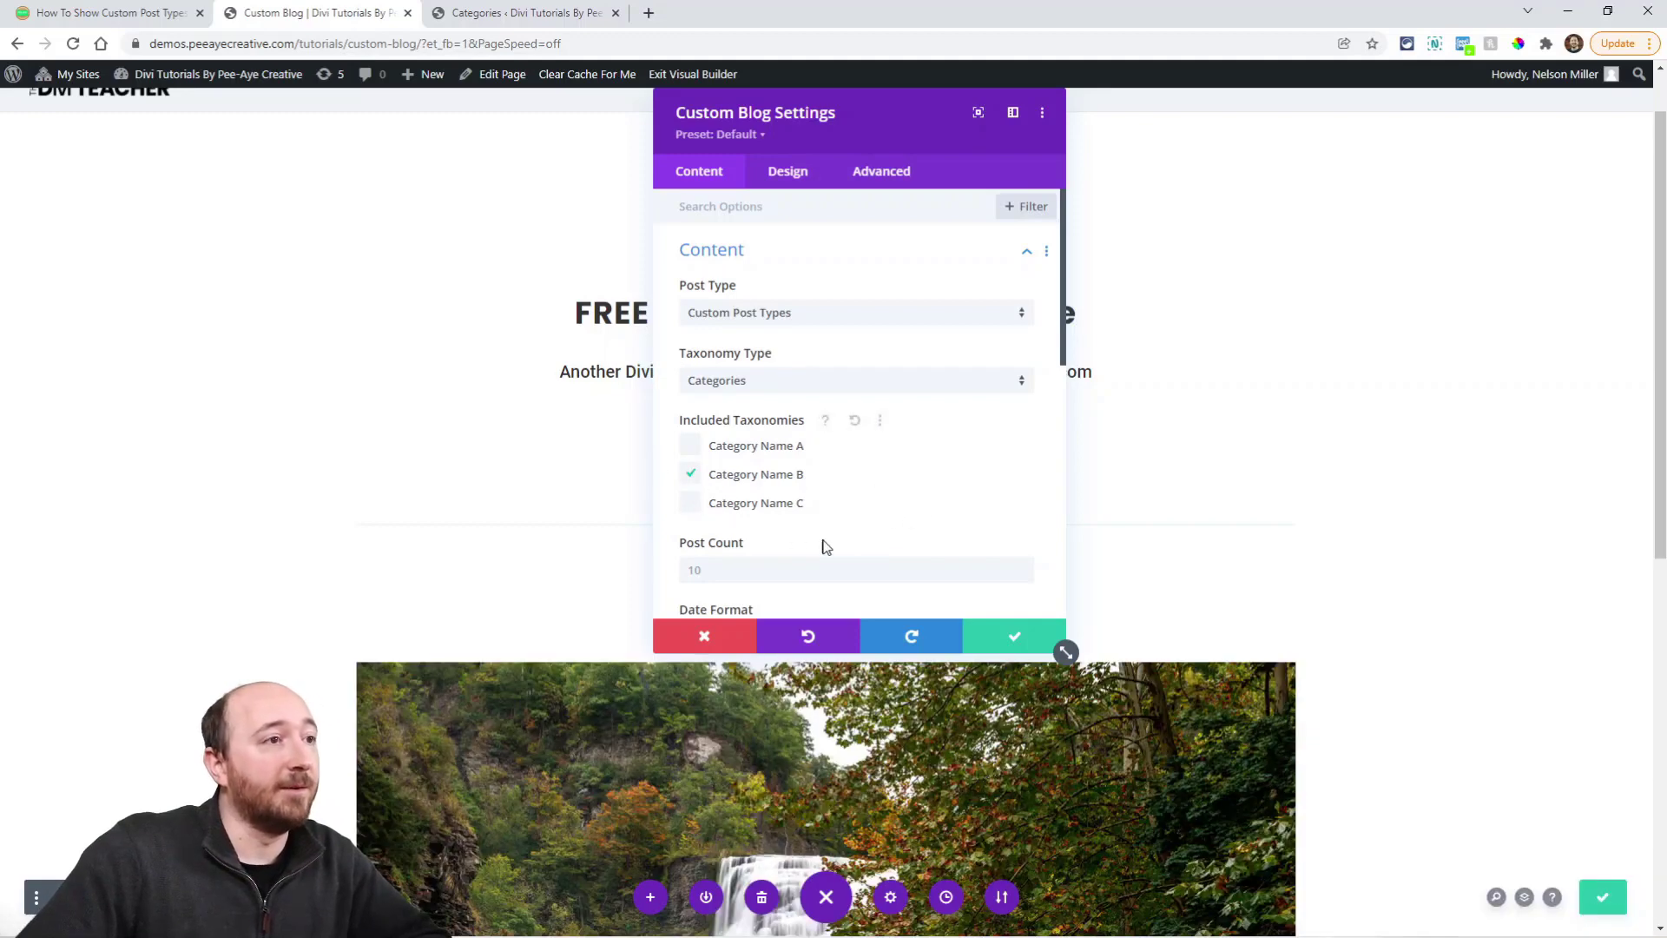
click(995, 644)
scroll(832, 526, down, 6)
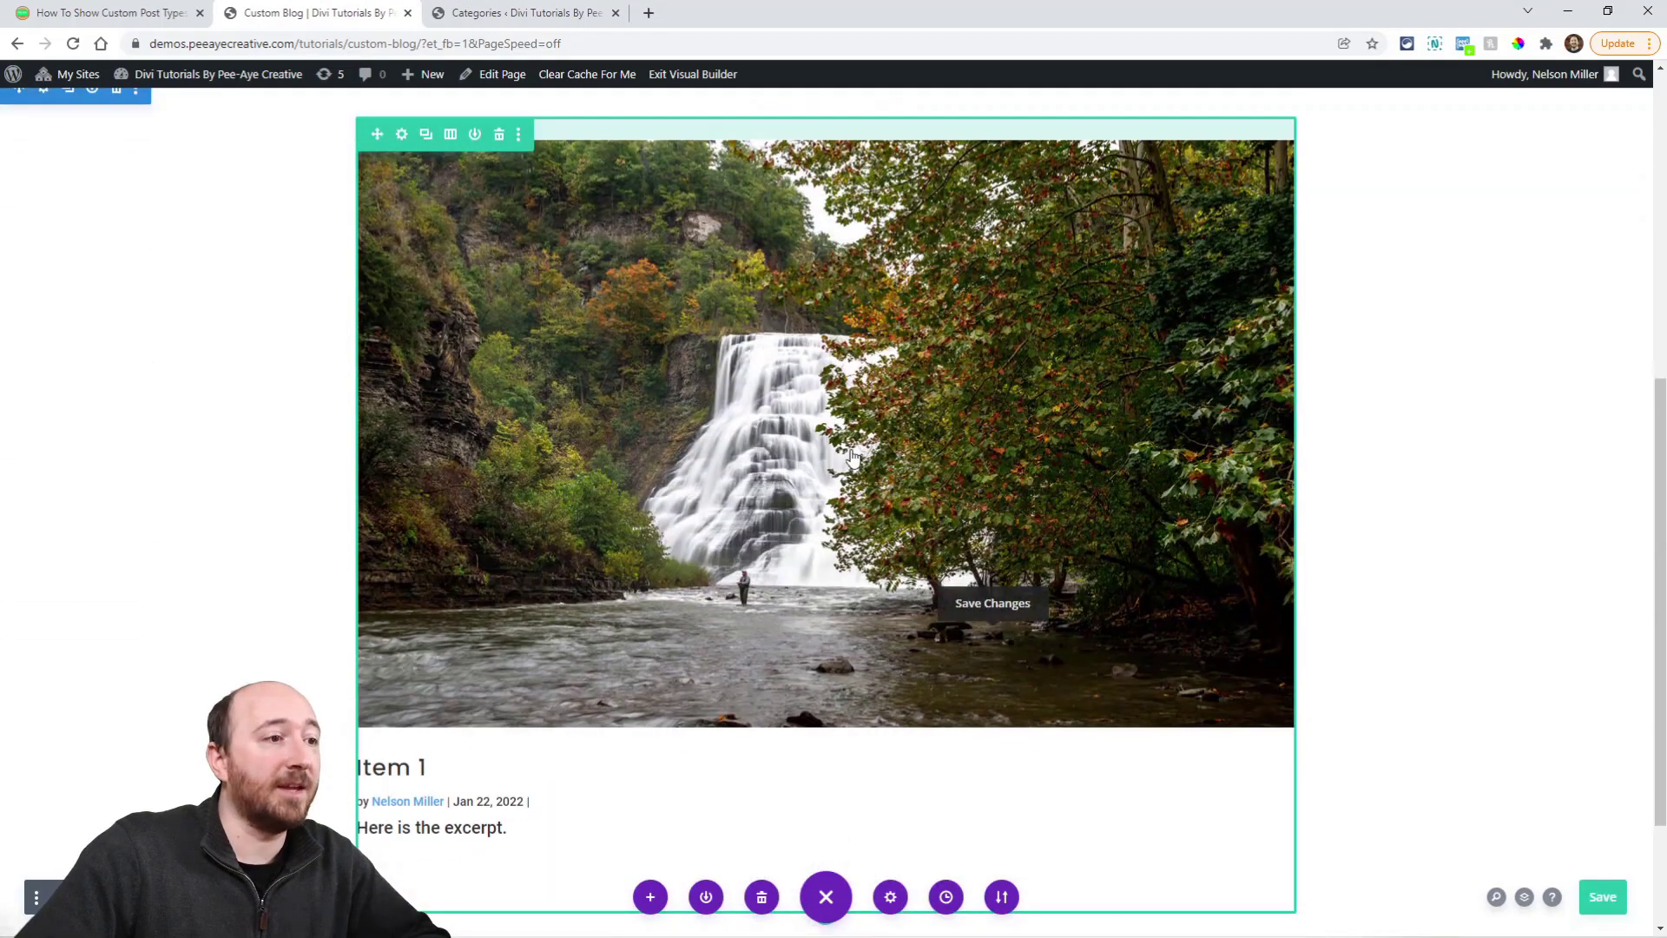
scroll(832, 526, up, 3)
Switch the Custom Blog module's layout to Grid, then return to the tutorial article.
click(795, 445)
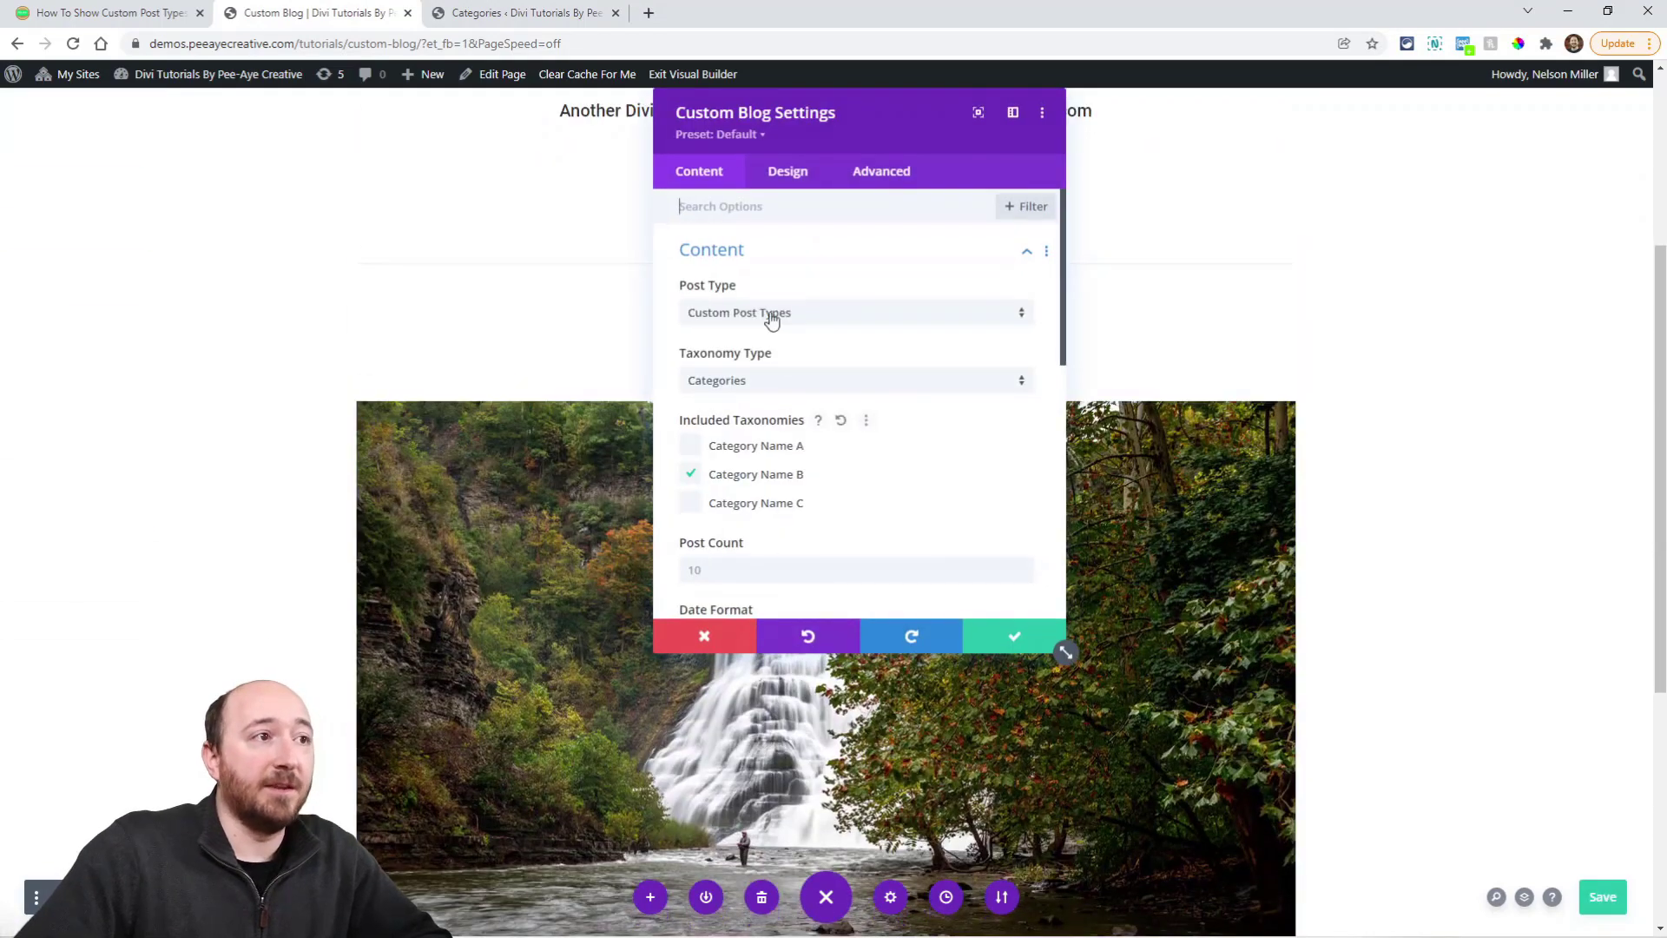
click(789, 175)
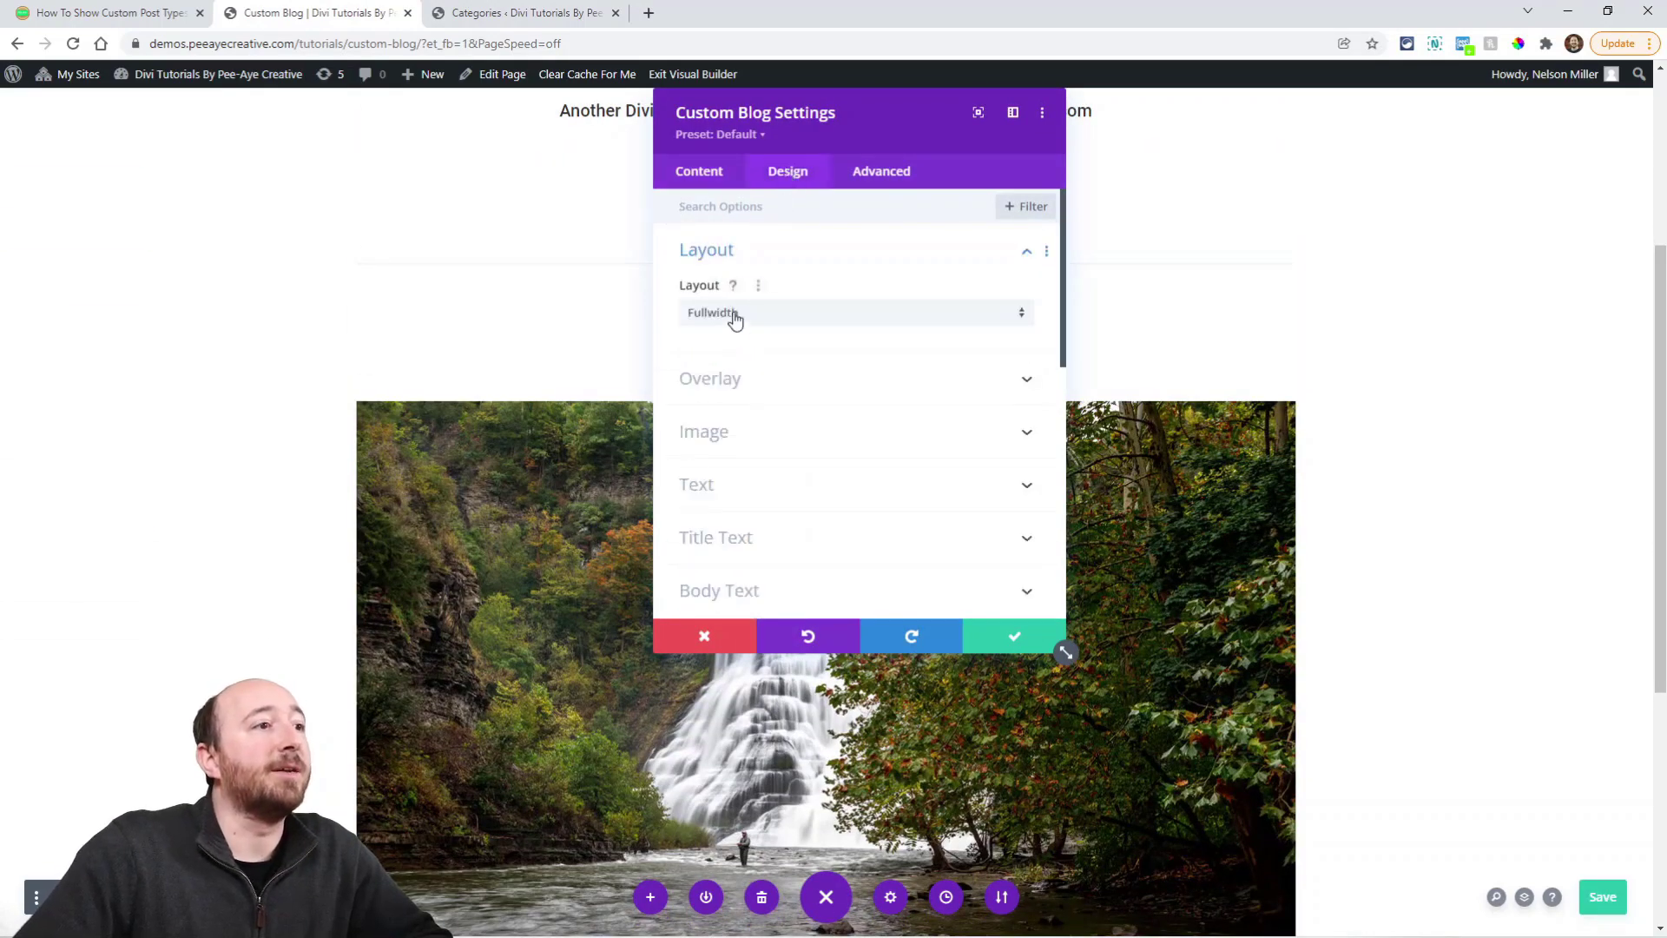
click(734, 315)
click(740, 357)
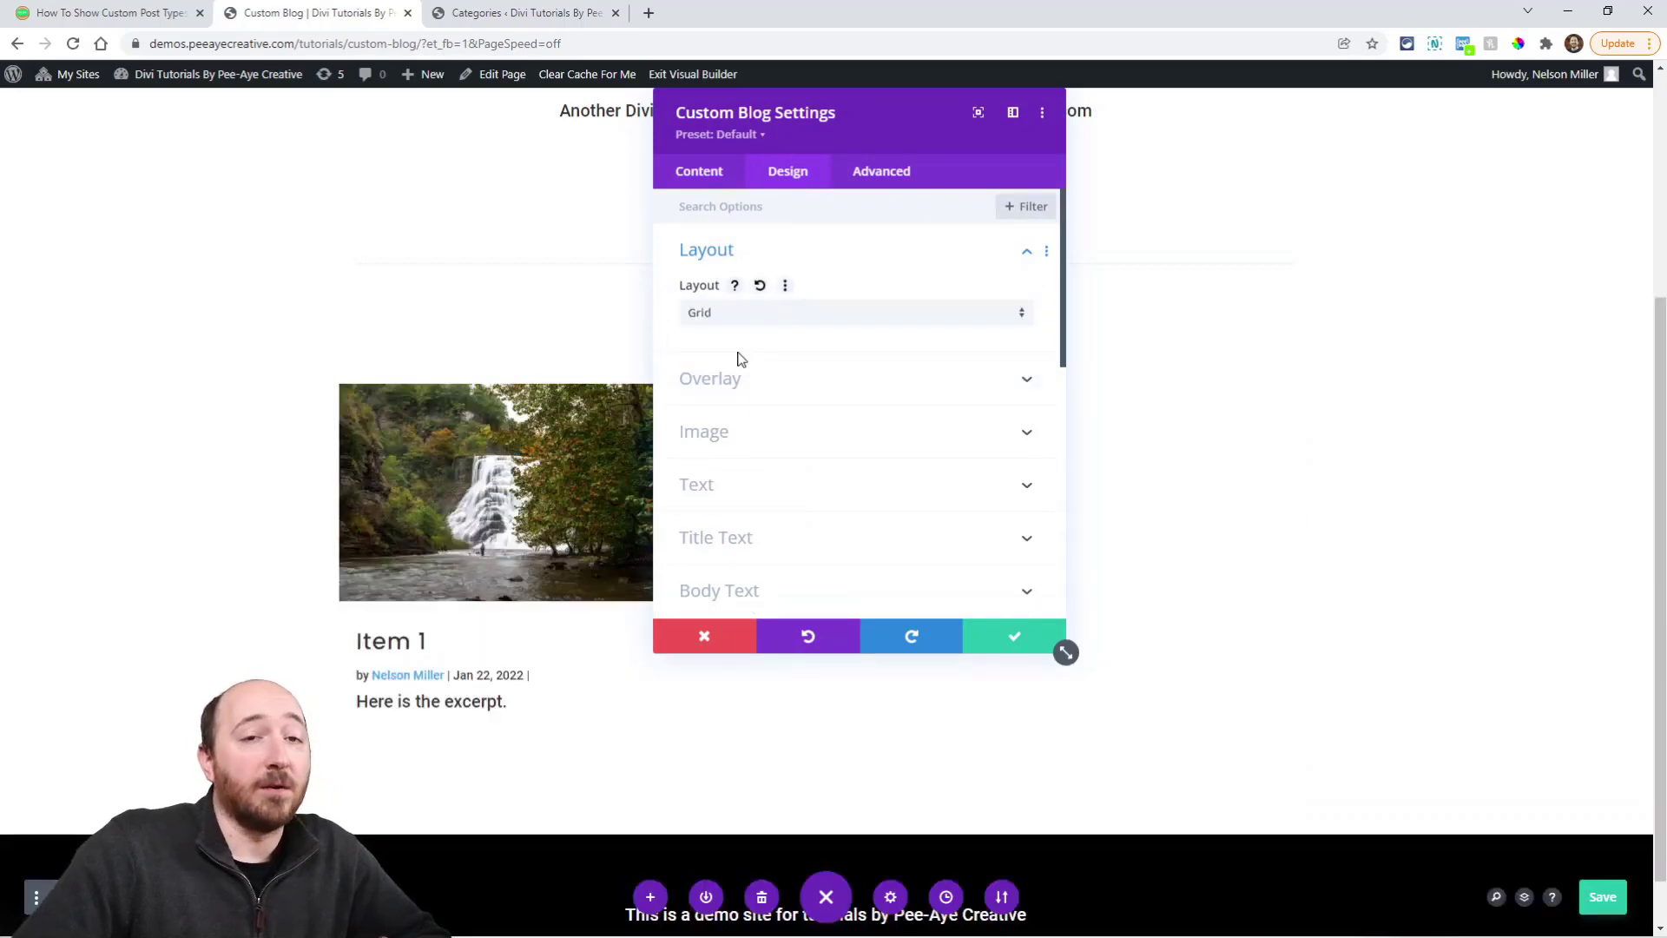
drag(700, 171, 1005, 204)
click(1034, 293)
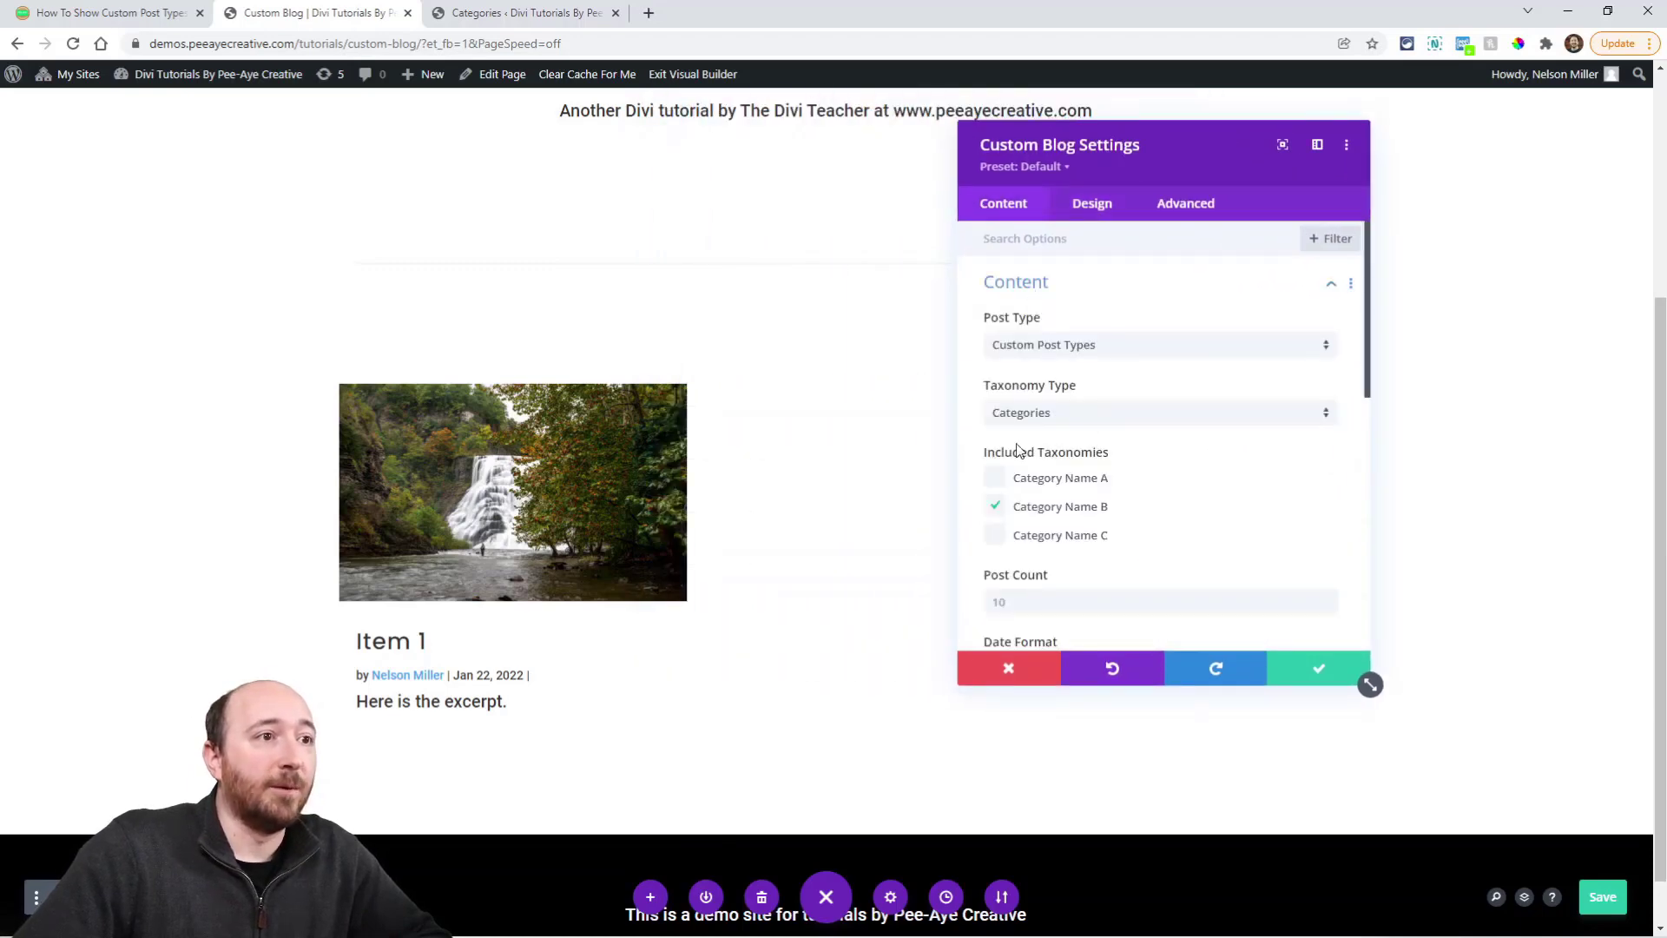
key(ctrl+1)
scroll(759, 462, down, 9)
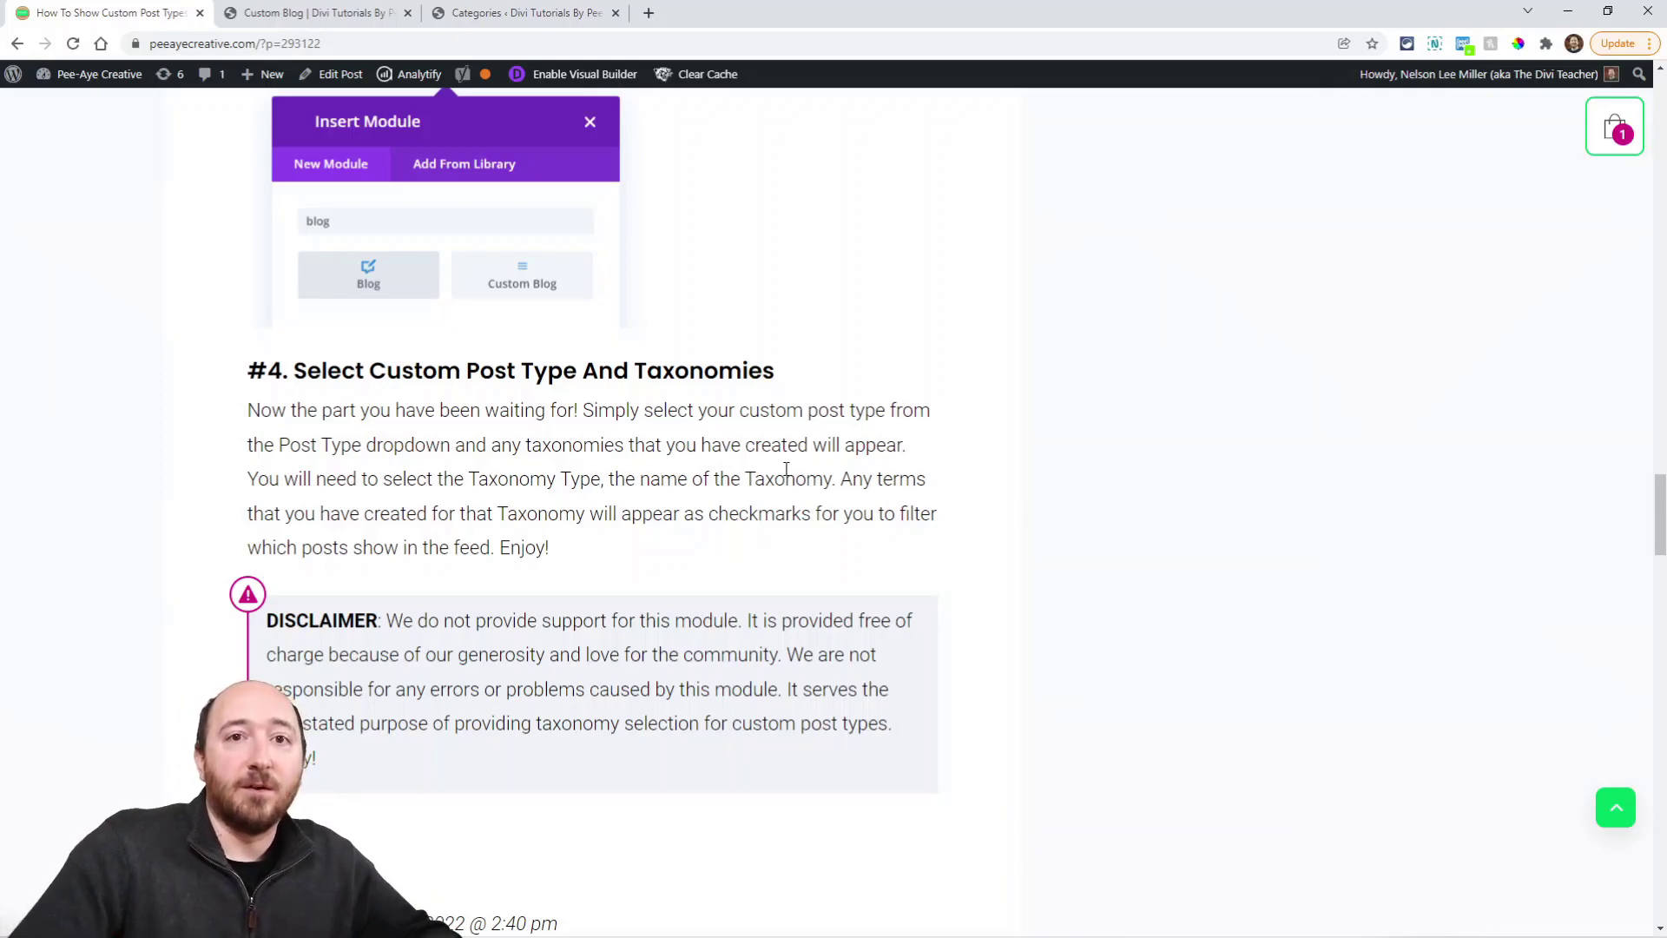
Scroll back up to the How To Use steps, then down to the free generator tool note.
scroll(854, 449, up, 9)
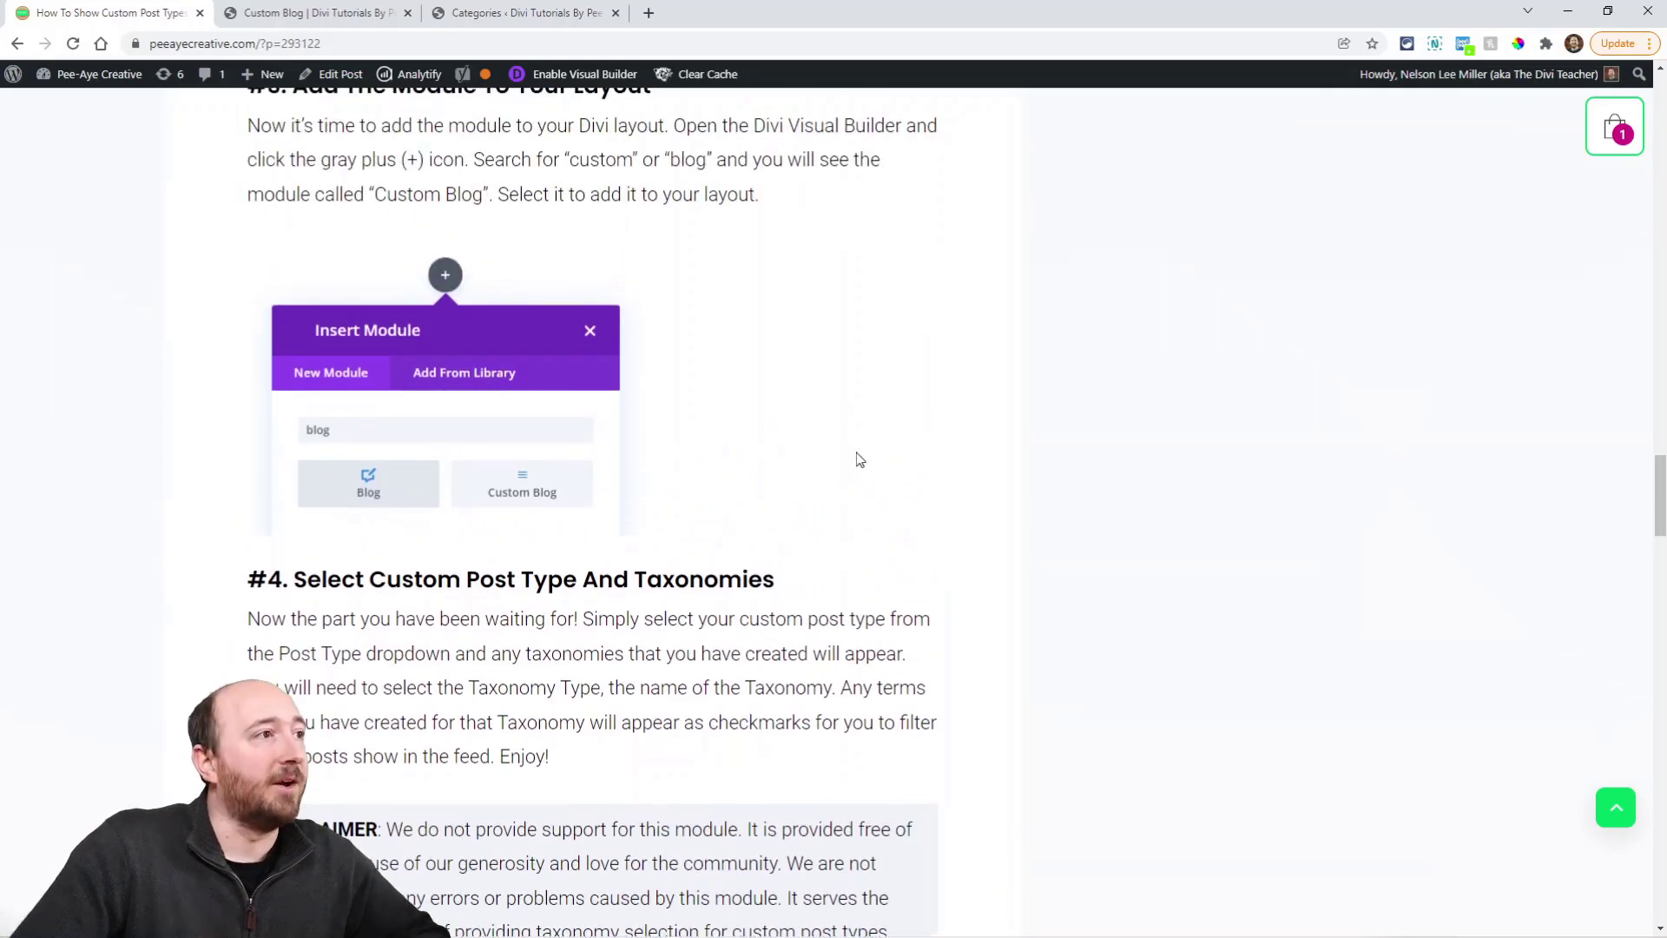
scroll(883, 520, up, 4)
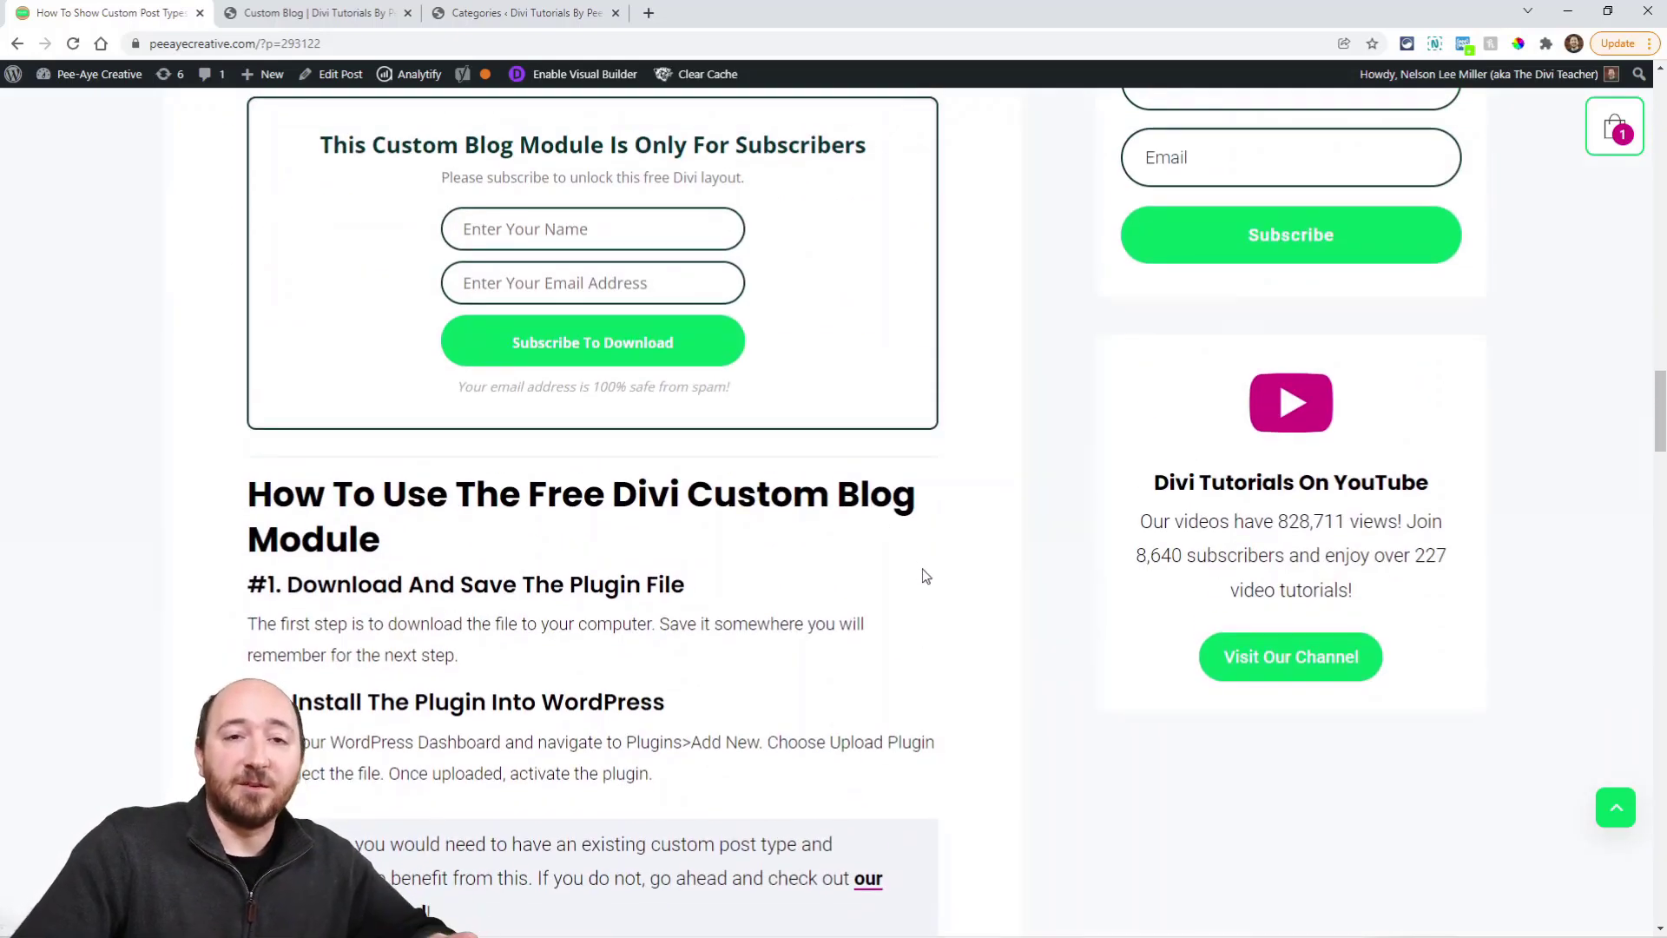
scroll(925, 576, down, 3)
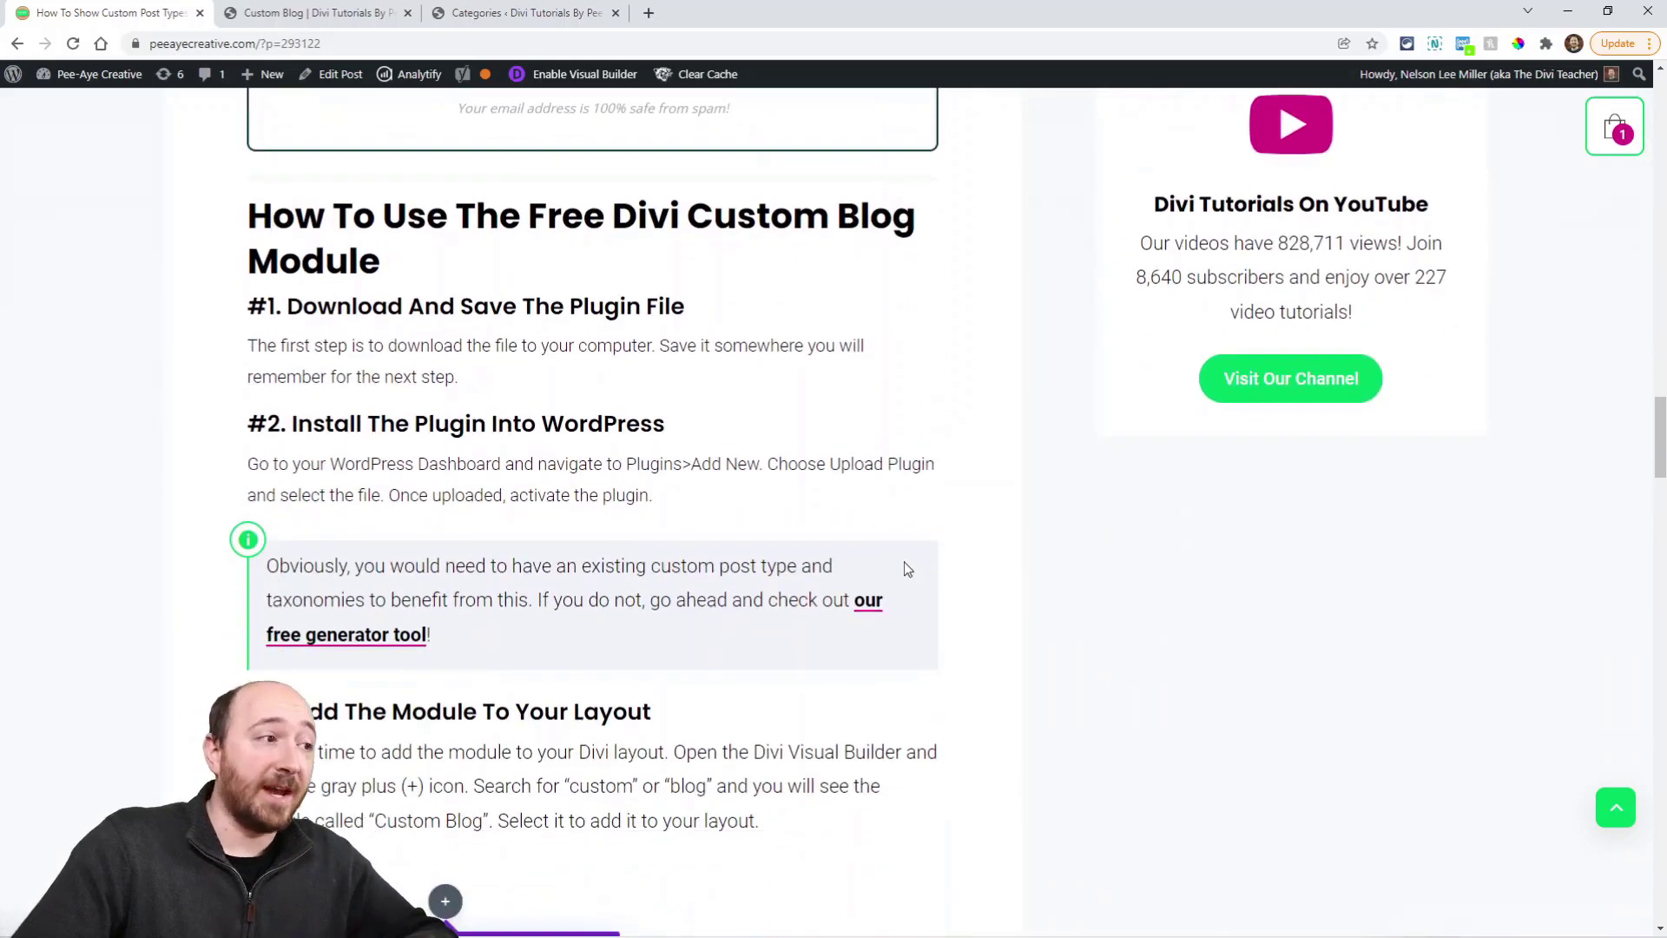
Open the 'our free generator tool' link in a new tab and browse the generator page.
right_click(865, 606)
click(894, 622)
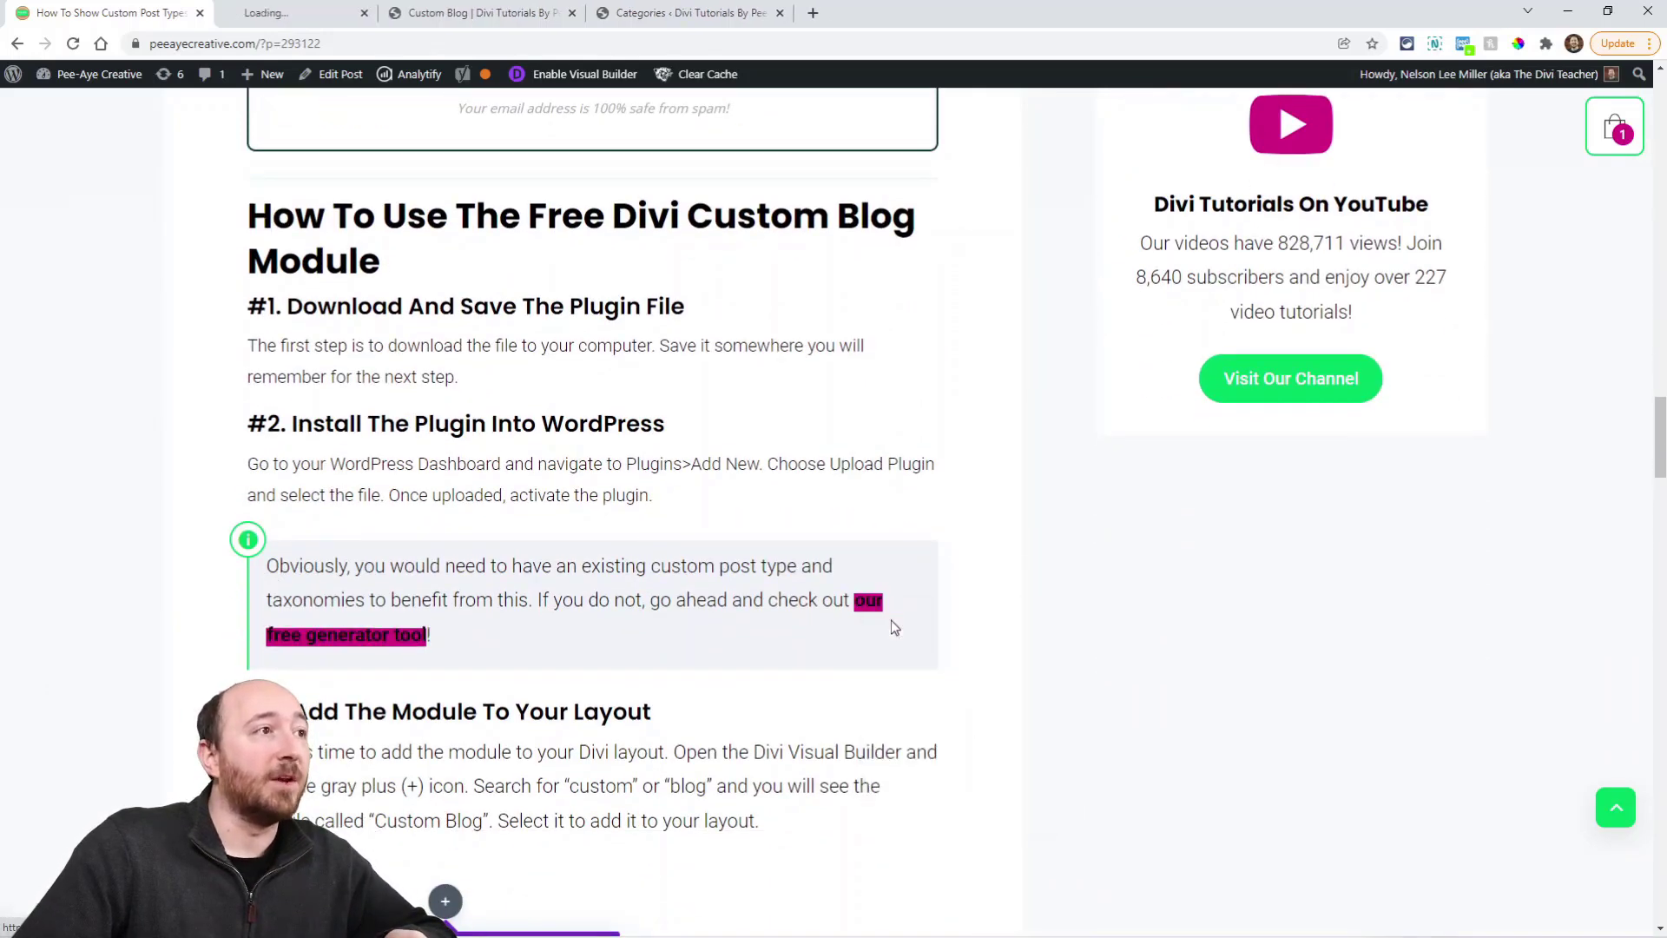
click(323, 7)
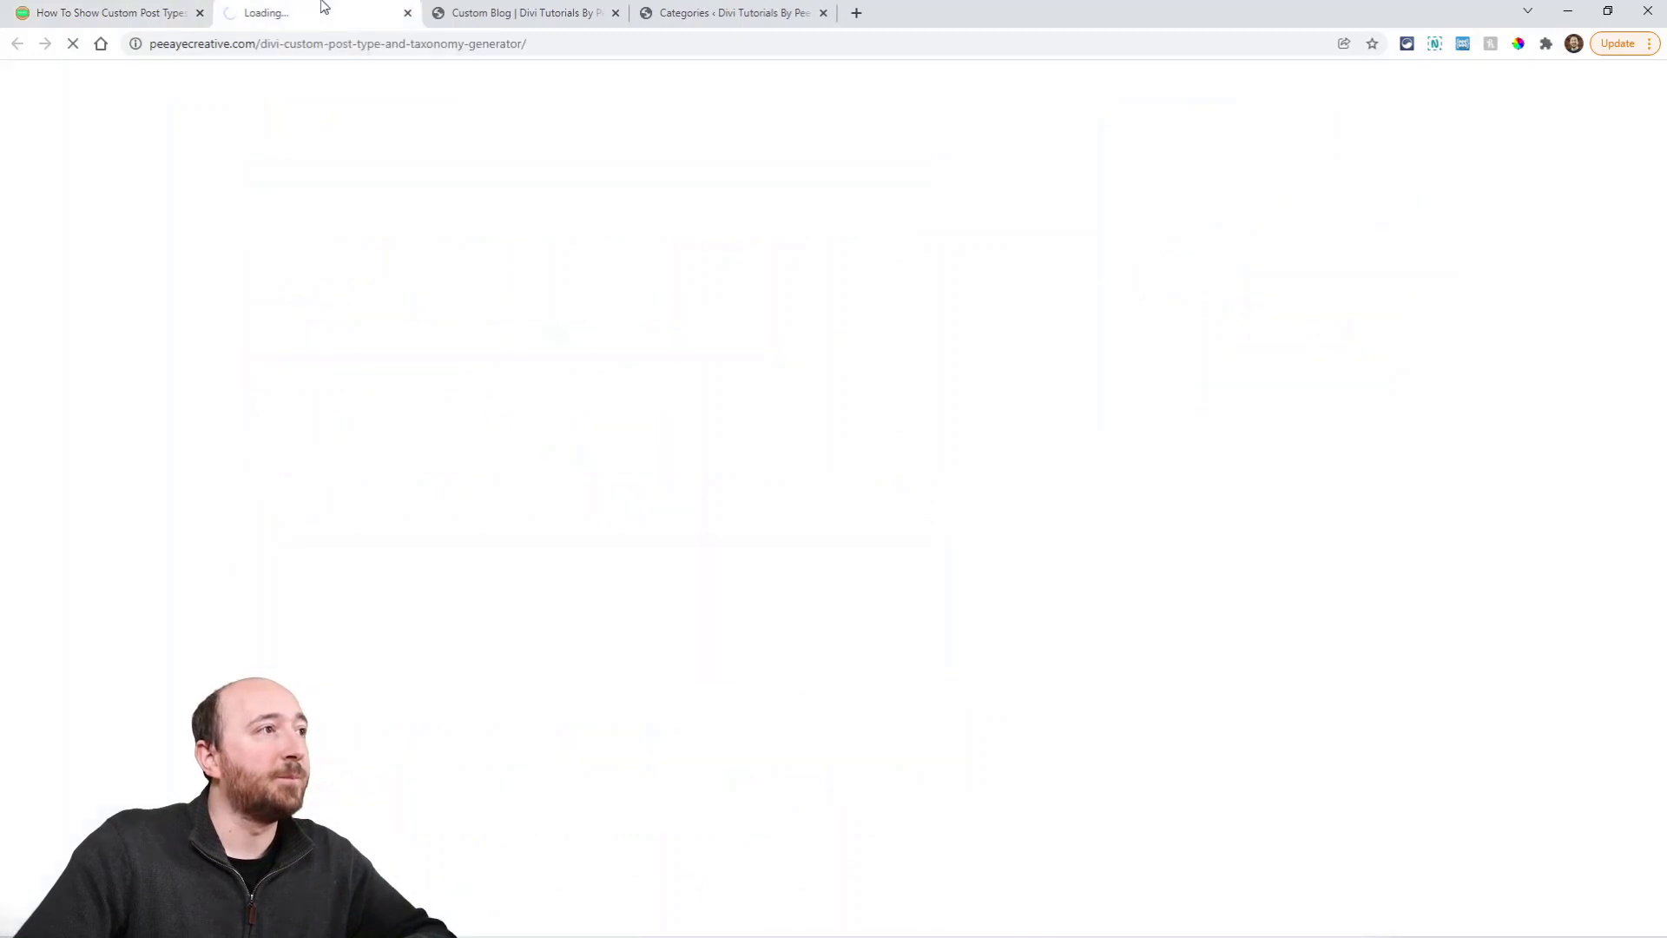
scroll(900, 508, down, 3)
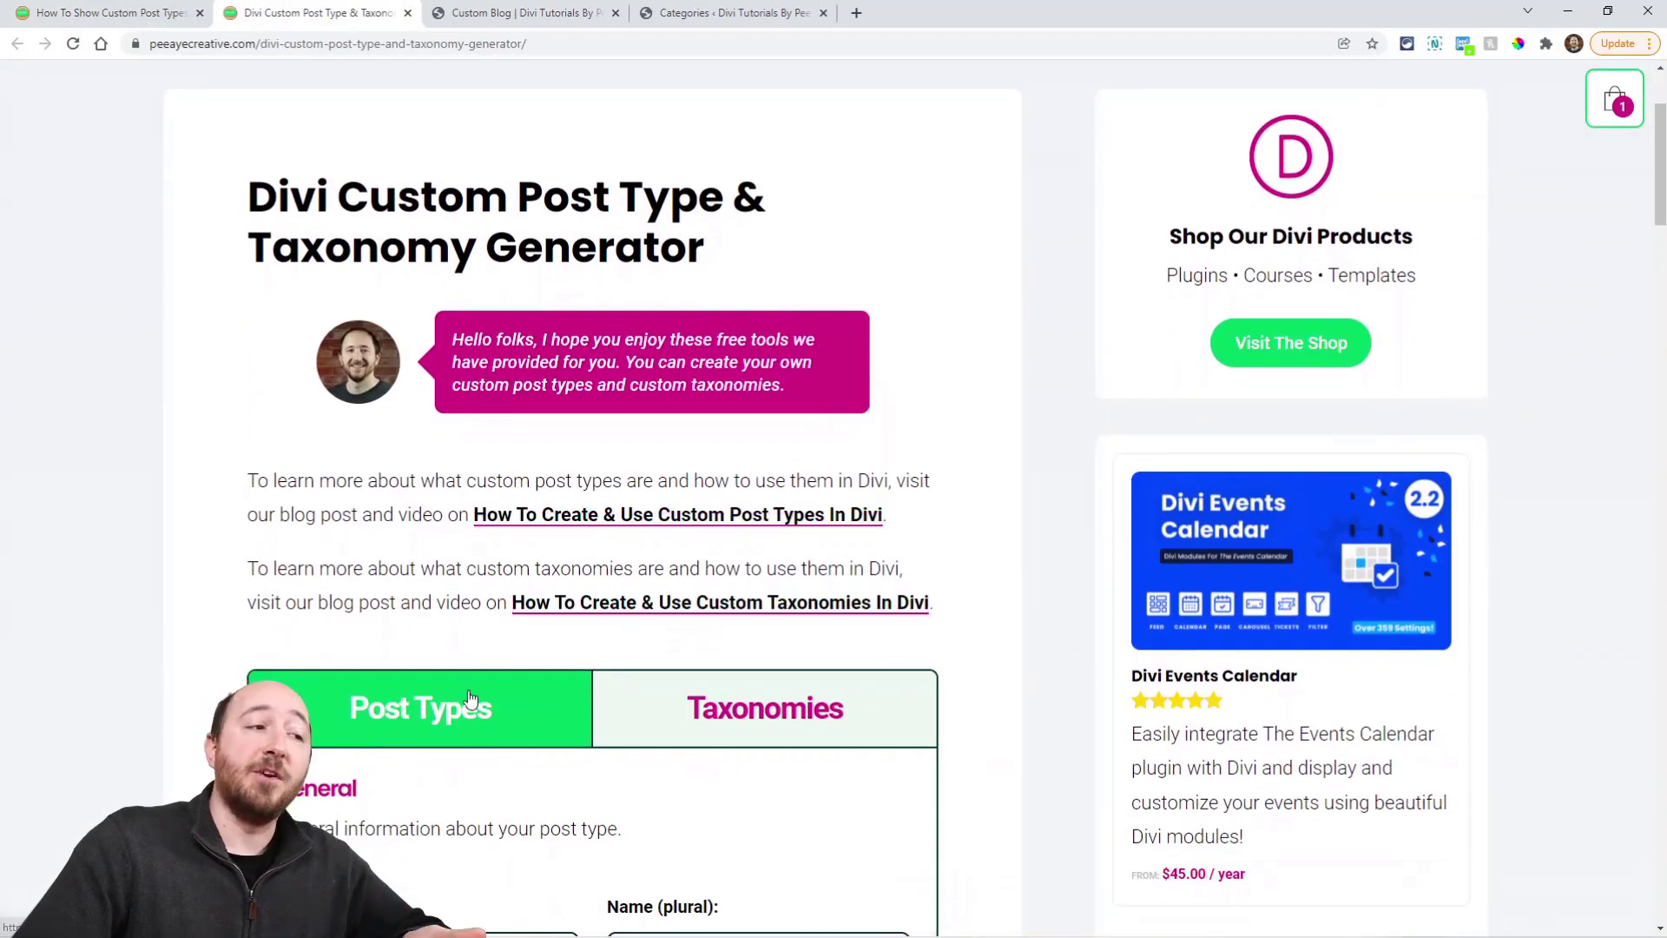
scroll(784, 744, down, 5)
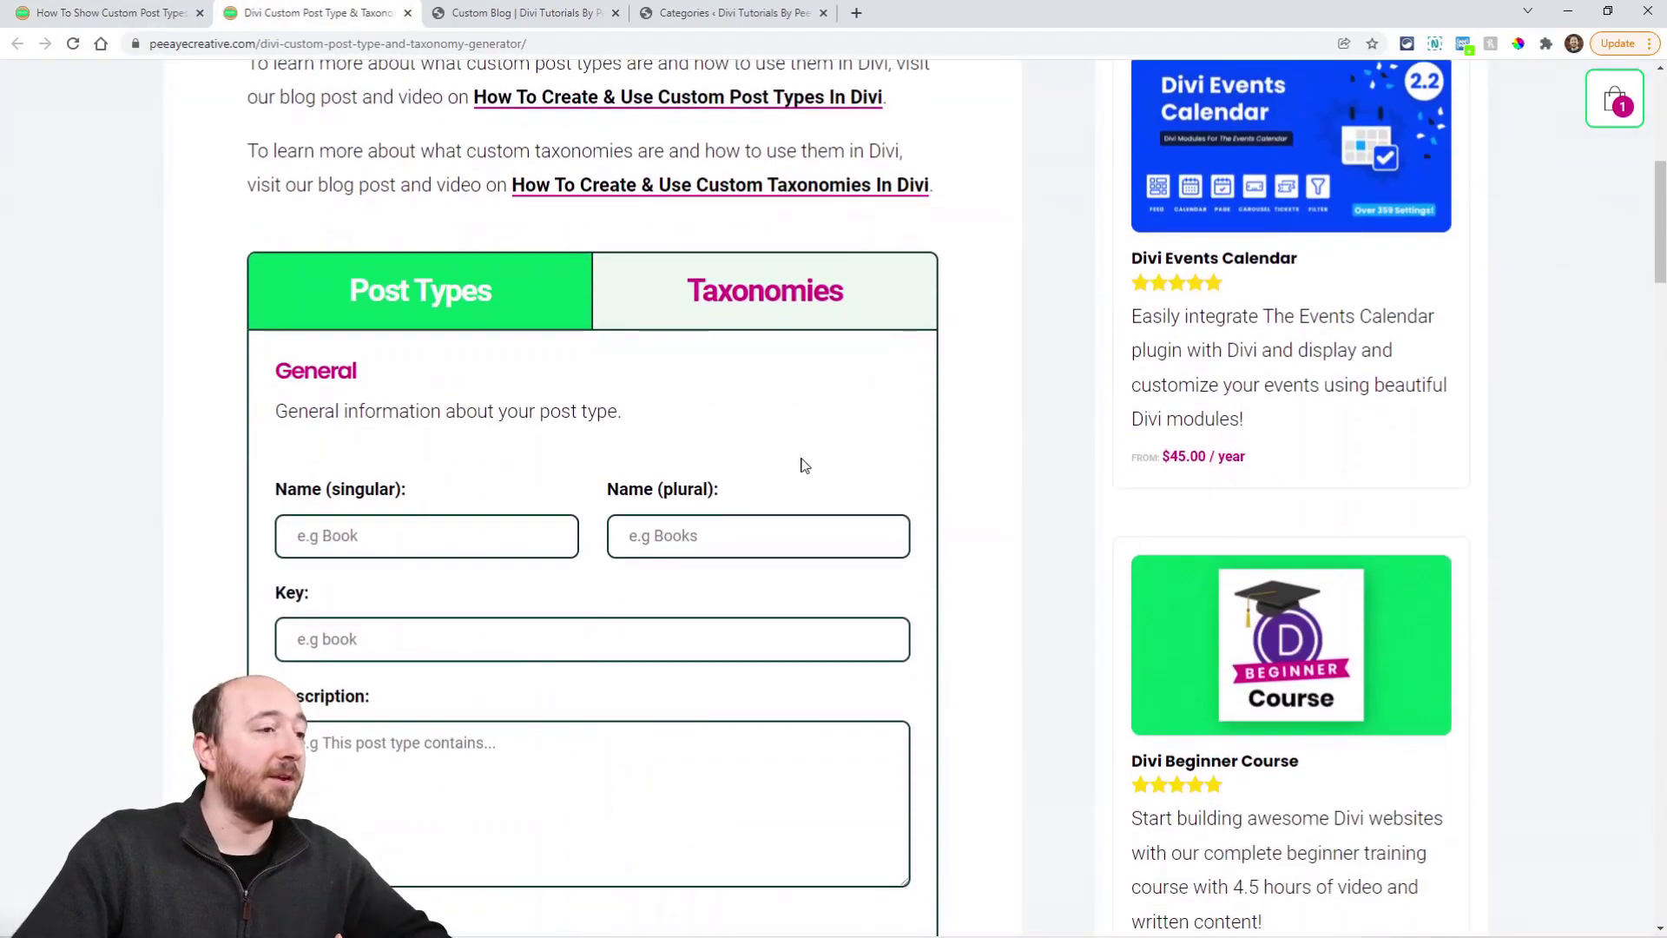
scroll(716, 644, up, 5)
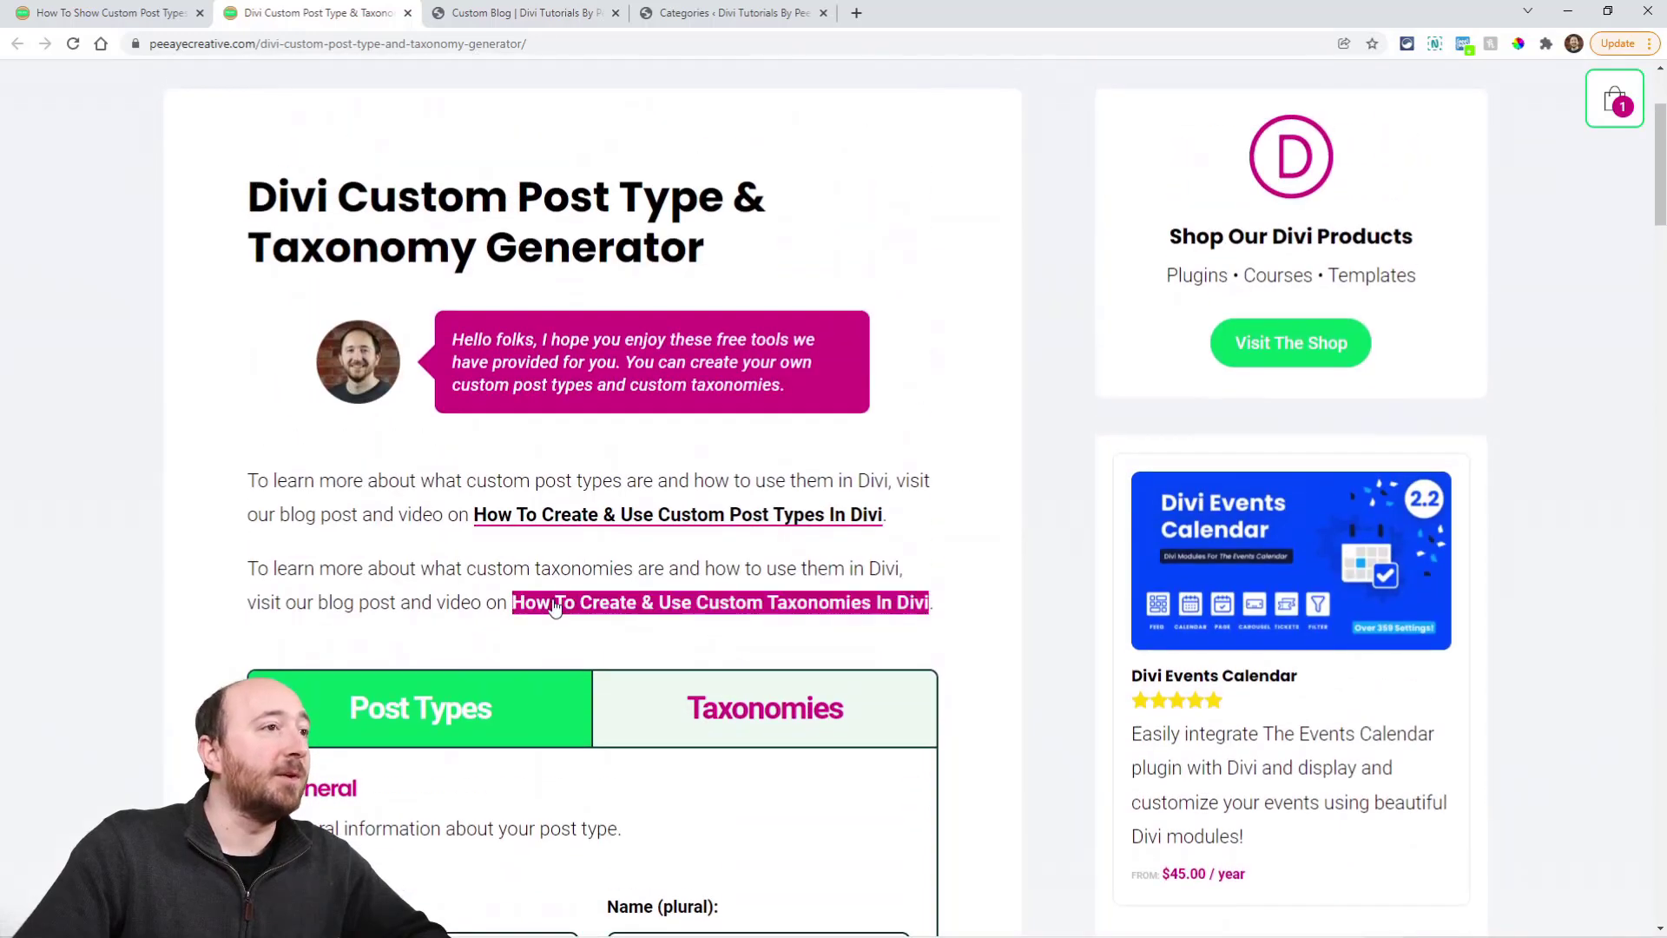
scroll(715, 622, up, 1)
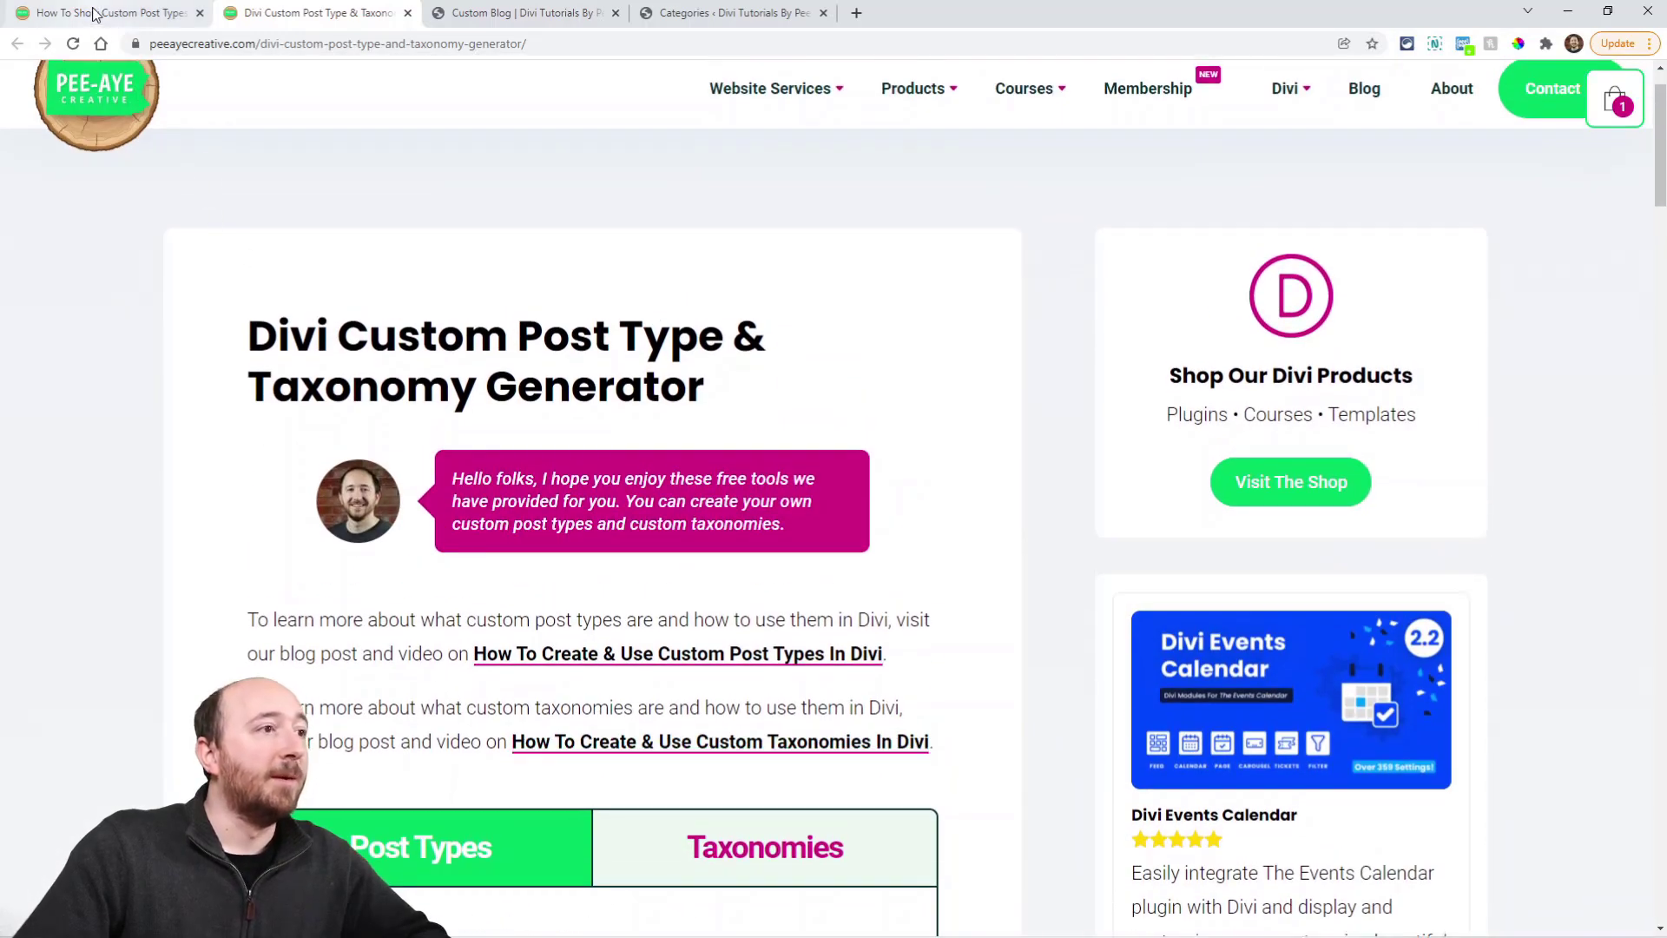